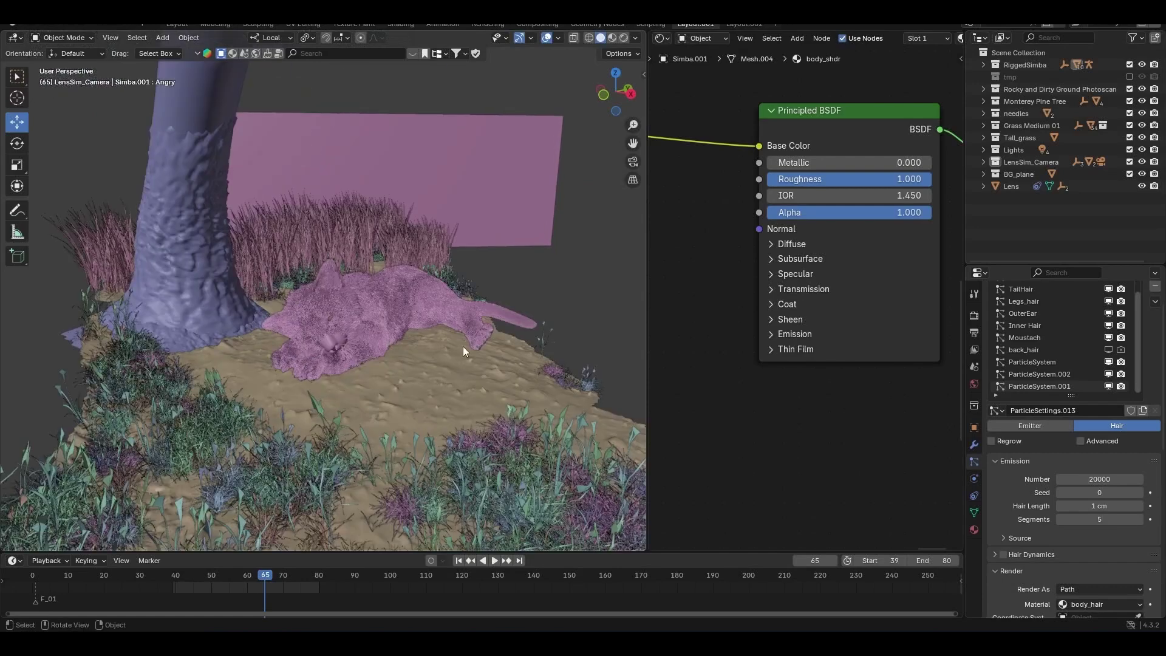
{"action": "scroll", "coordinate": [448, 369], "scroll_direction": "down", "scroll_amount": 4}
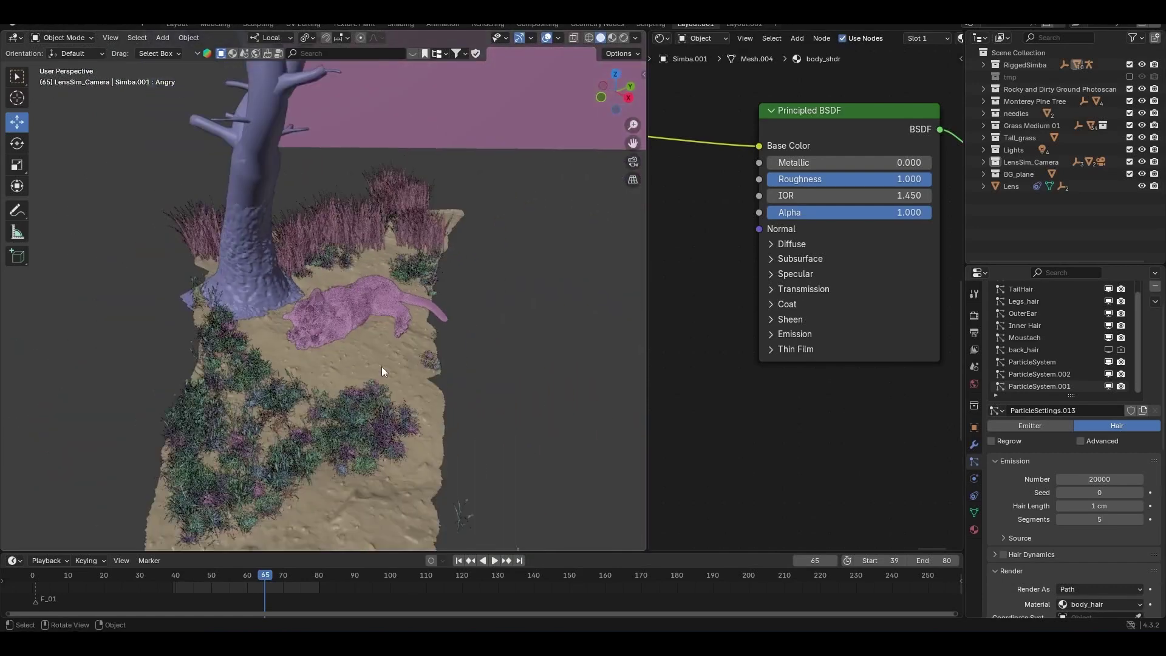
{"action": "scroll", "coordinate": [442, 342], "scroll_direction": "down", "scroll_amount": 5}
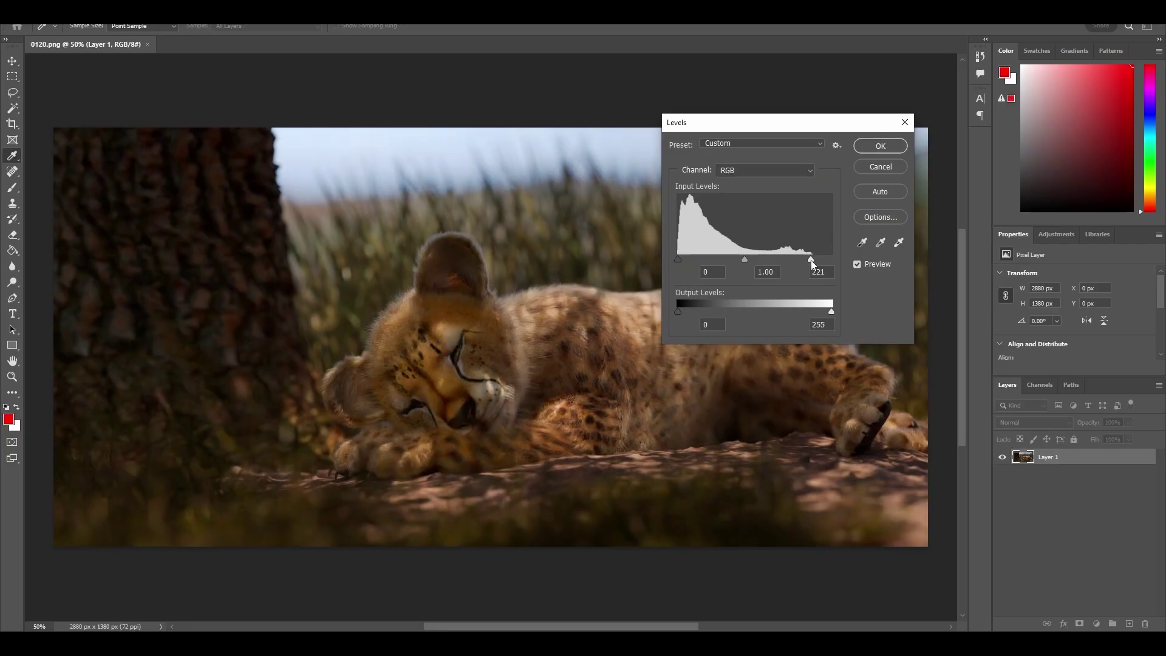
Step: Switch to Photoshop and set the Levels highlight input to 221 and the midtone input to 1.37
{"action": "left_click", "coordinate": [810, 260]}
{"action": "mouse_move", "coordinate": [746, 258]}
{"action": "left_mouse_down"}
{"action": "mouse_move", "coordinate": [770, 260]}
{"action": "mouse_move", "coordinate": [727, 263]}
{"action": "left_mouse_up"}
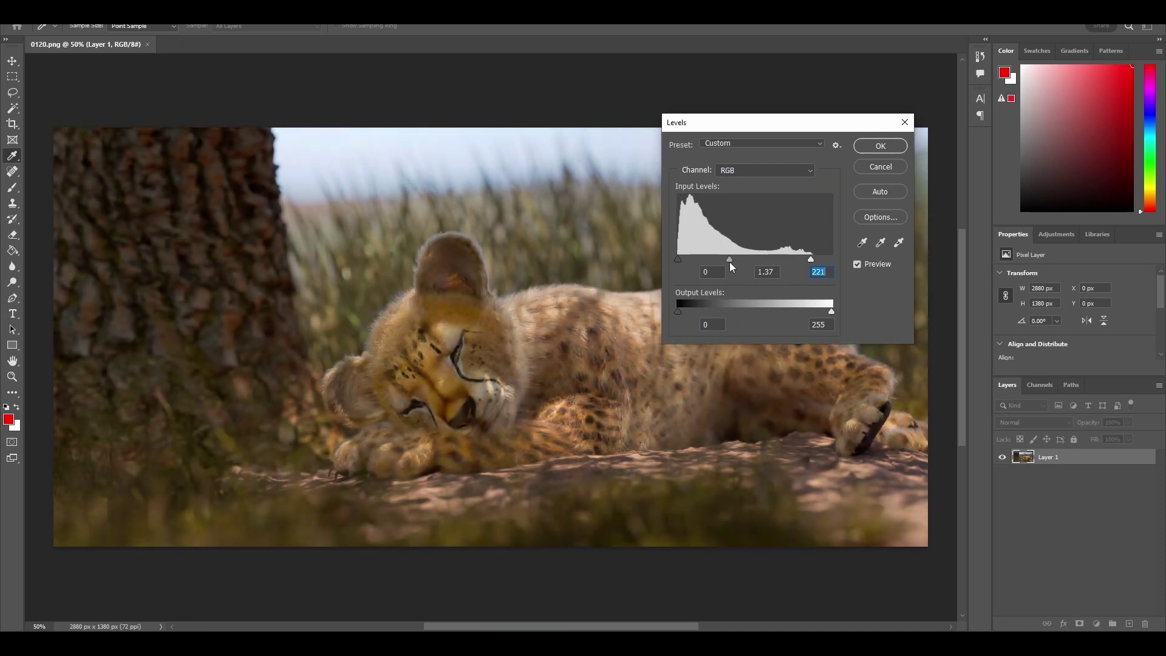
{"action": "left_click", "coordinate": [731, 261]}
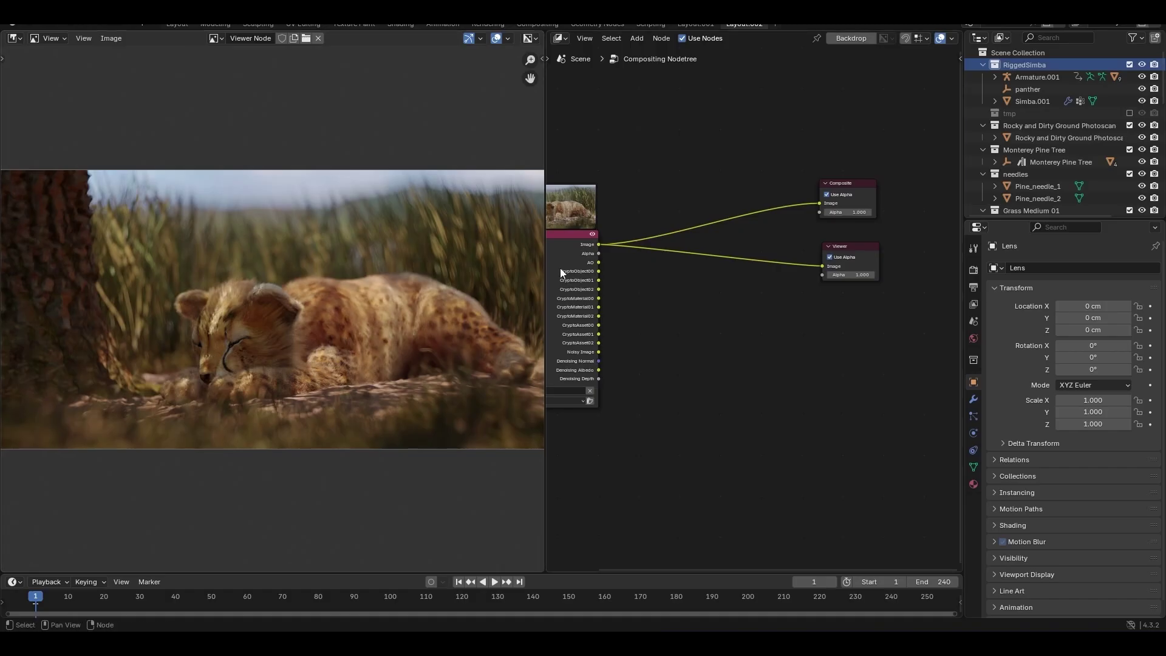
Step: Switch to Blender and enlarge the Viewer Node image beside the compositing node tree
{"action": "left_click_drag", "start_coordinate": [545, 270], "coordinate": [606, 270]}
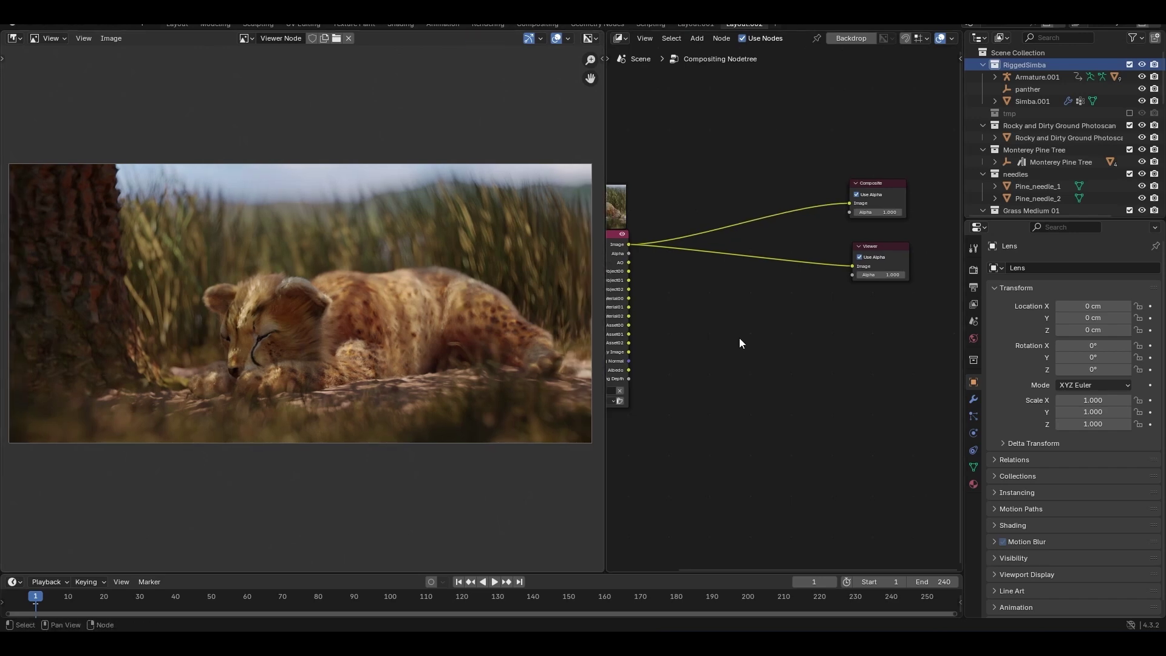
{"action": "middle_click_drag", "start_coordinate": [739, 337], "coordinate": [805, 336]}
{"action": "scroll", "coordinate": [795, 337], "scroll_direction": "down", "scroll_amount": 4}
{"action": "middle_click_drag", "start_coordinate": [893, 279], "coordinate": [859, 311]}
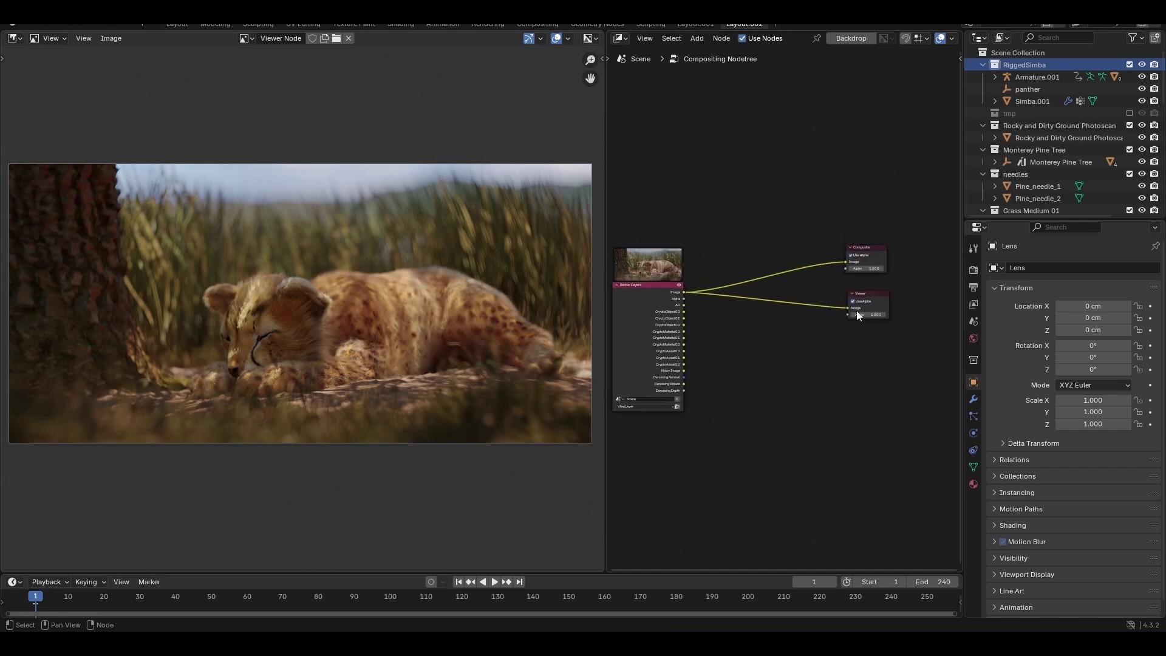
{"action": "scroll", "coordinate": [851, 375], "scroll_direction": "up", "scroll_amount": 2}
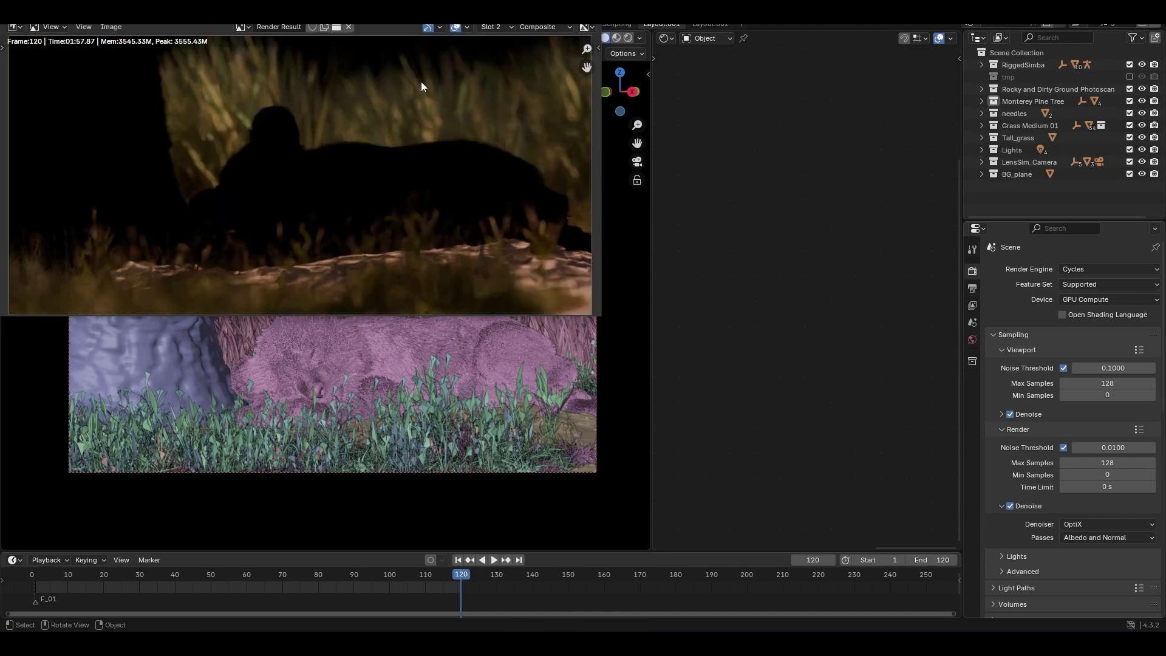
Step: Open the compositing layout and preview different view layers in the Render Layers node
{"action": "left_click", "coordinate": [784, 252]}
{"action": "left_click", "coordinate": [709, 25]}
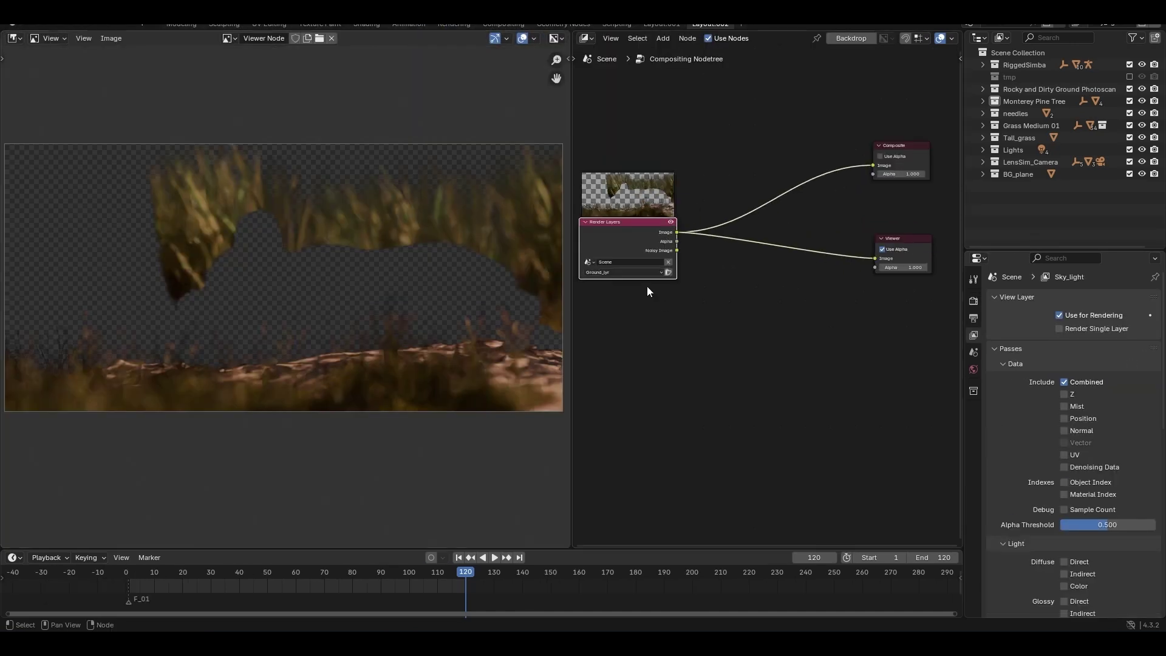
{"action": "left_click", "coordinate": [637, 272]}
{"action": "left_click", "coordinate": [616, 294]}
{"action": "left_click", "coordinate": [622, 269]}
{"action": "left_click", "coordinate": [609, 310]}
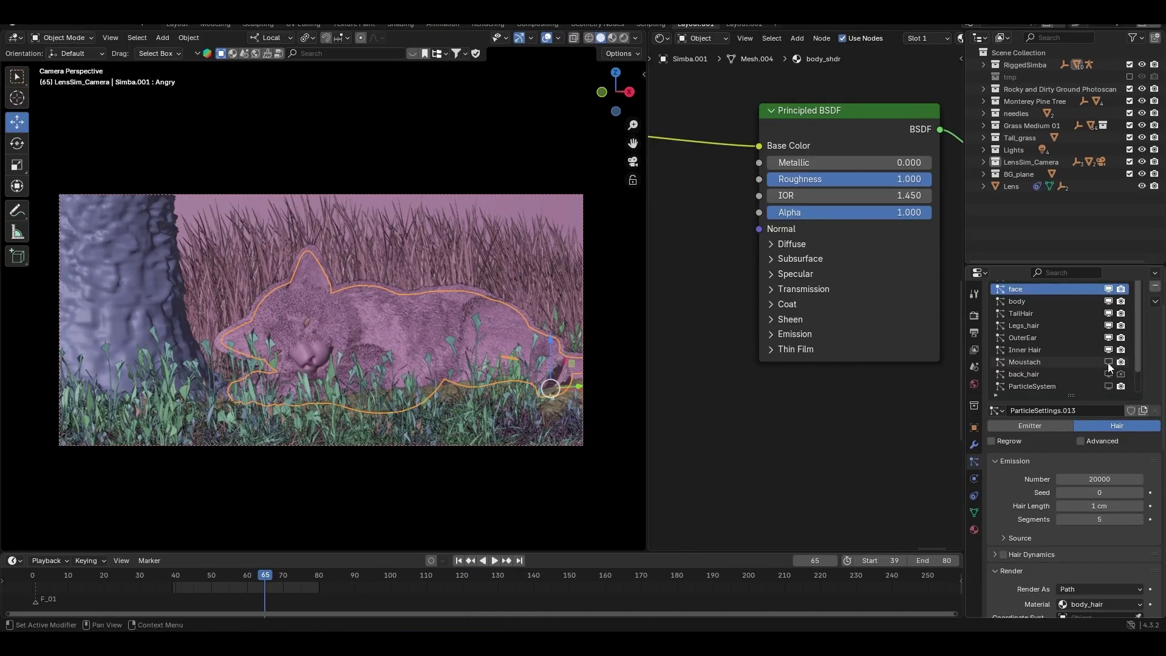
Step: Add a new view layer to the scene and exclude the tmp collection from it
{"action": "scroll", "coordinate": [1108, 363], "scroll_direction": "down", "scroll_amount": 2}
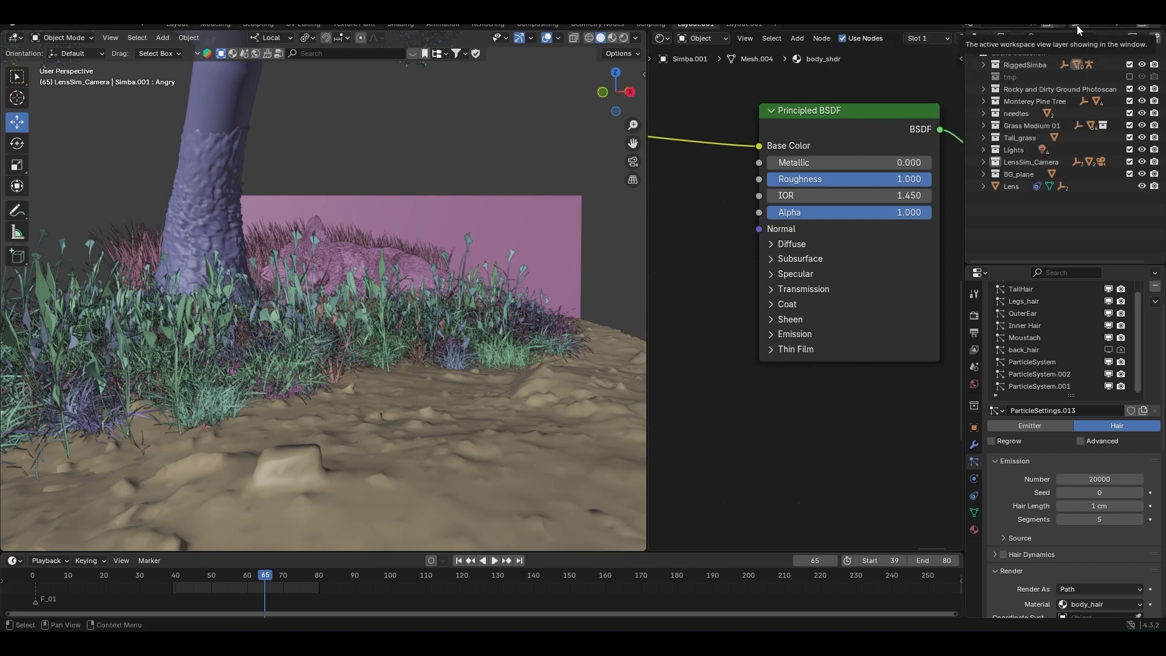
{"action": "left_click", "coordinate": [1144, 28]}
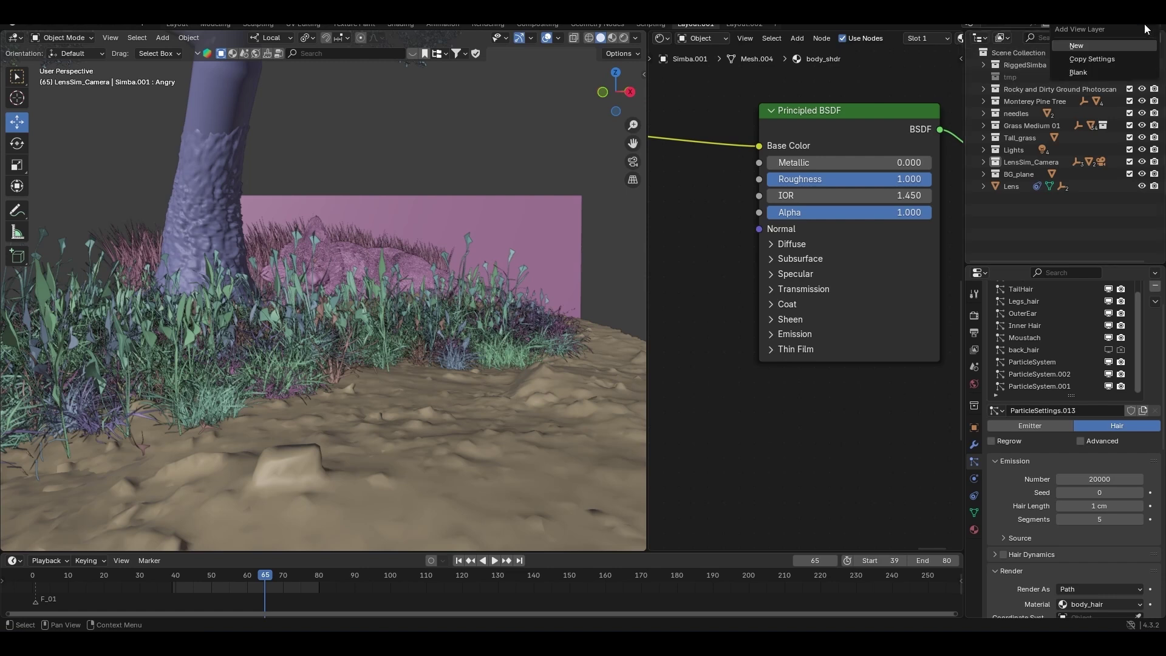
{"action": "left_click", "coordinate": [1101, 43]}
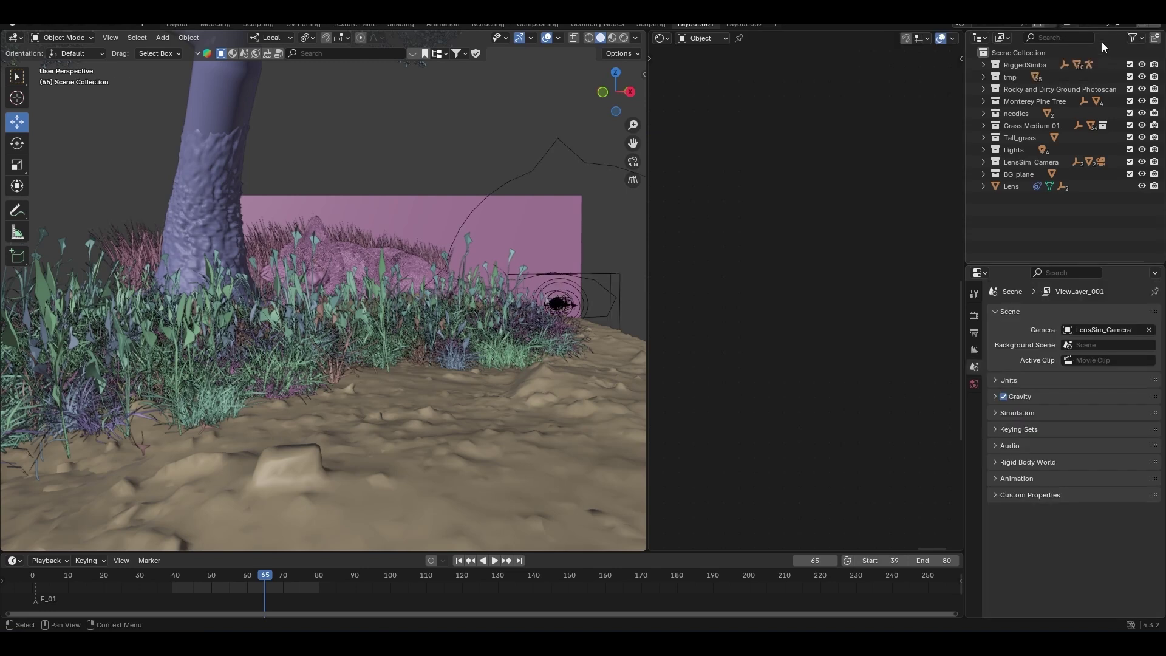
{"action": "left_click", "coordinate": [1128, 76]}
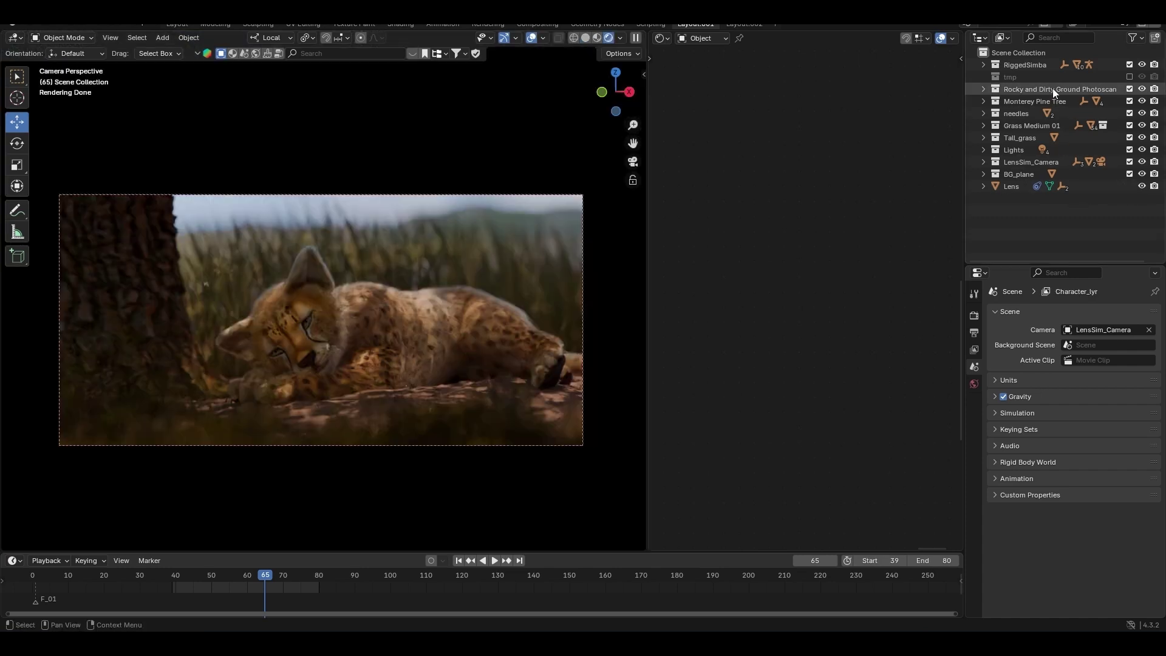
Step: Set the Rocky and Dirty Ground Photoscan and Monterey Pine Tree collections as holdouts in the Character_lyr view layer
{"action": "left_click", "coordinate": [1045, 91]}
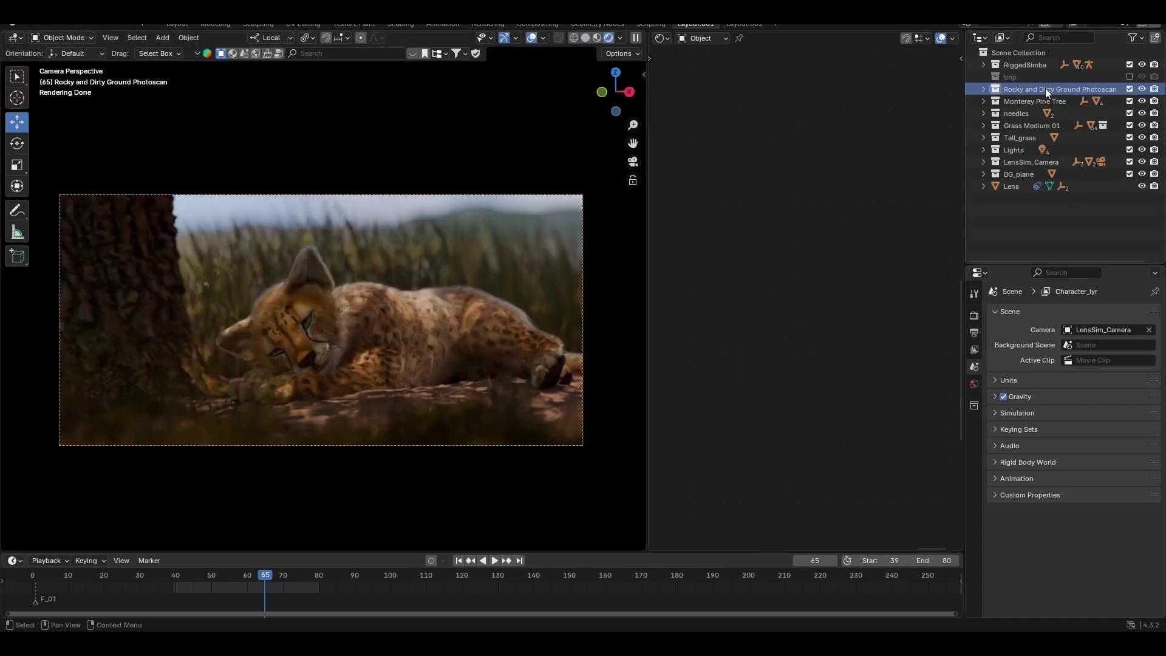
{"action": "right_click", "coordinate": [1044, 88]}
{"action": "mouse_move", "coordinate": [944, 250]}
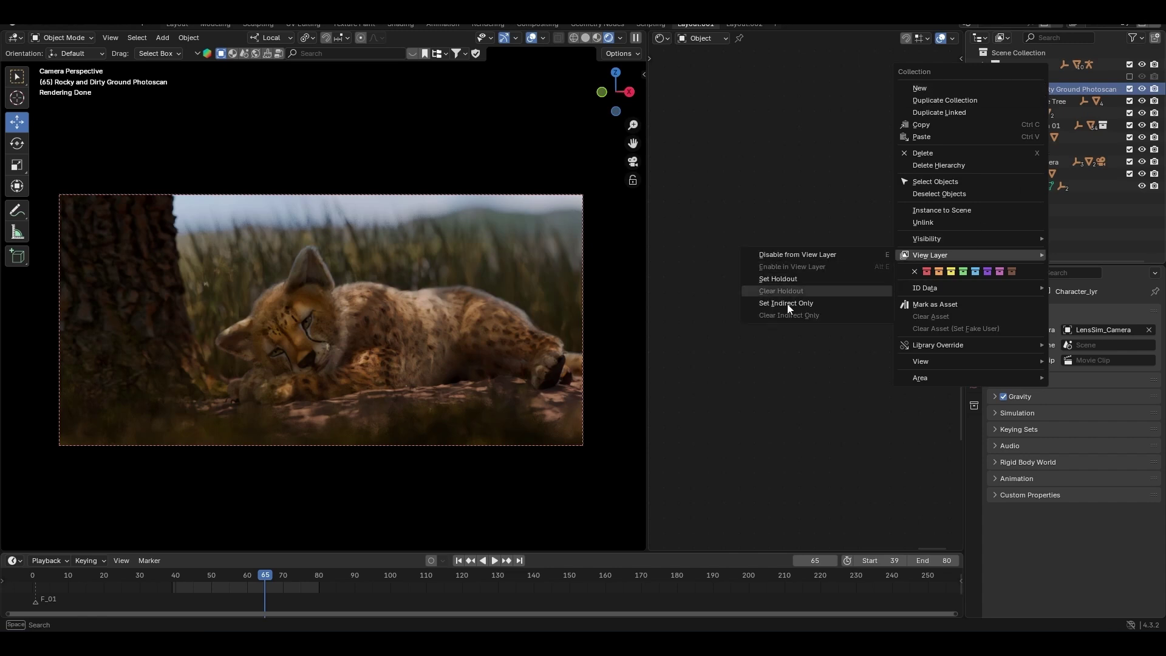
{"action": "left_click", "coordinate": [779, 279]}
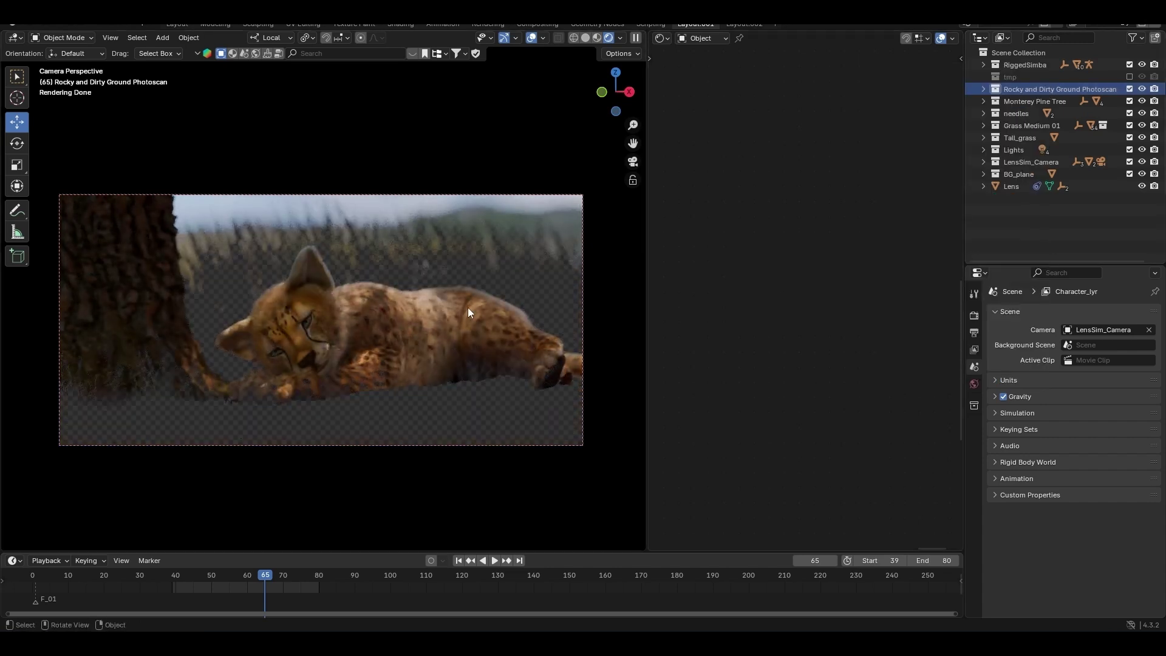
{"action": "left_click", "coordinate": [1040, 103]}
{"action": "right_click", "coordinate": [1040, 103]}
{"action": "mouse_move", "coordinate": [972, 209]}
{"action": "left_click", "coordinate": [825, 235]}
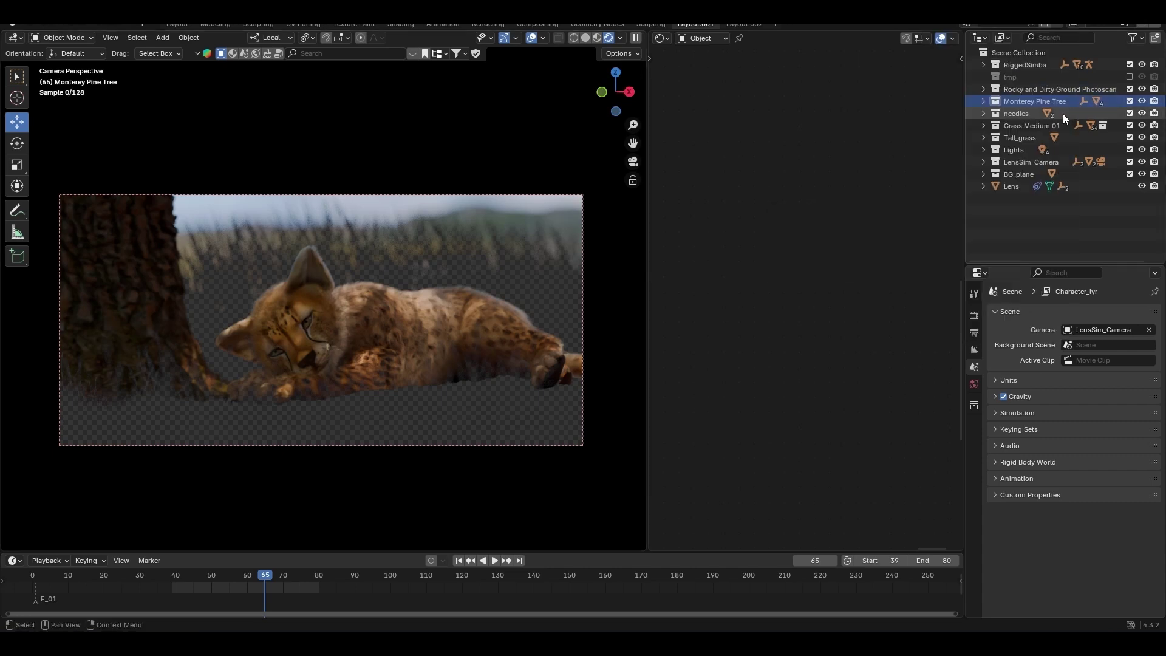
Step: Set the BG_plane collection as a holdout in the Character_lyr view layer
{"action": "left_click", "coordinate": [1020, 115]}
{"action": "left_click", "coordinate": [1023, 138]}
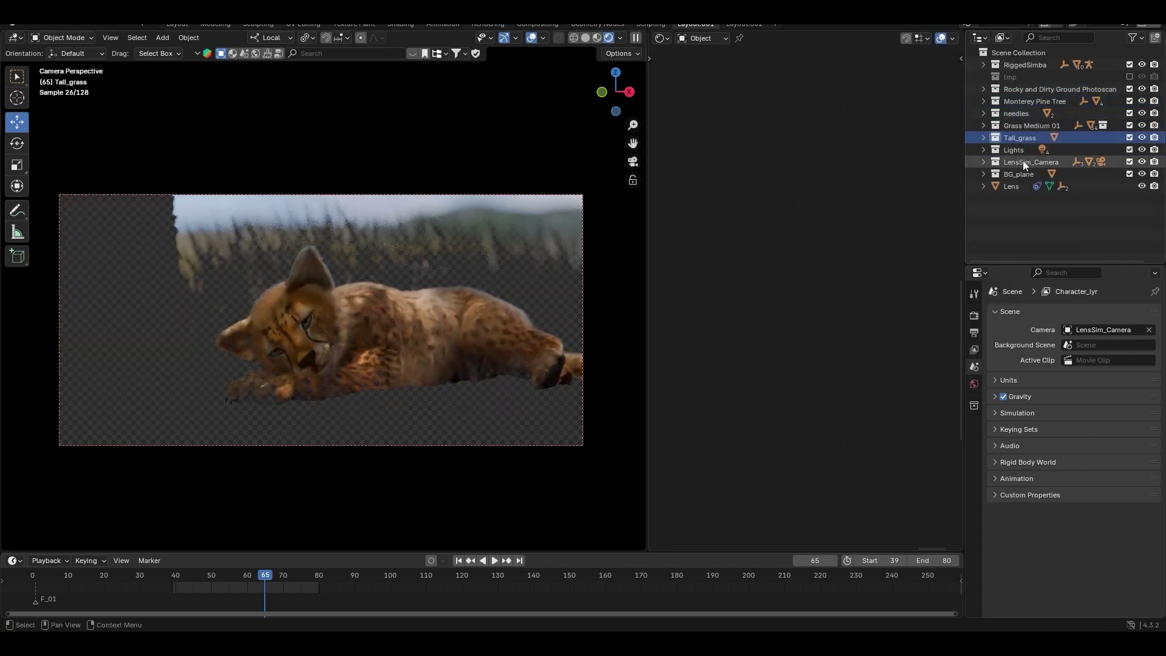
{"action": "left_click", "coordinate": [1023, 173]}
{"action": "right_click", "coordinate": [1023, 174]}
{"action": "mouse_move", "coordinate": [965, 212]}
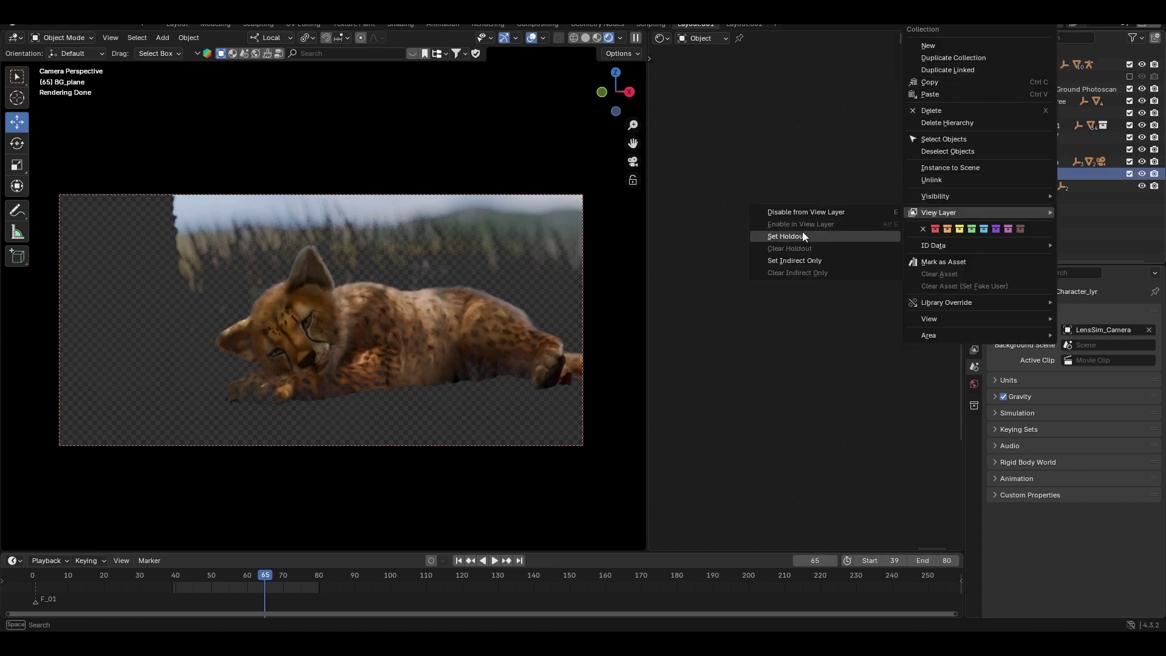
{"action": "left_click", "coordinate": [802, 233]}
{"action": "middle_click_drag", "start_coordinate": [425, 289], "coordinate": [626, 173]}
{"action": "left_click", "coordinate": [633, 161]}
{"action": "scroll", "coordinate": [335, 425], "scroll_direction": "up", "scroll_amount": 3}
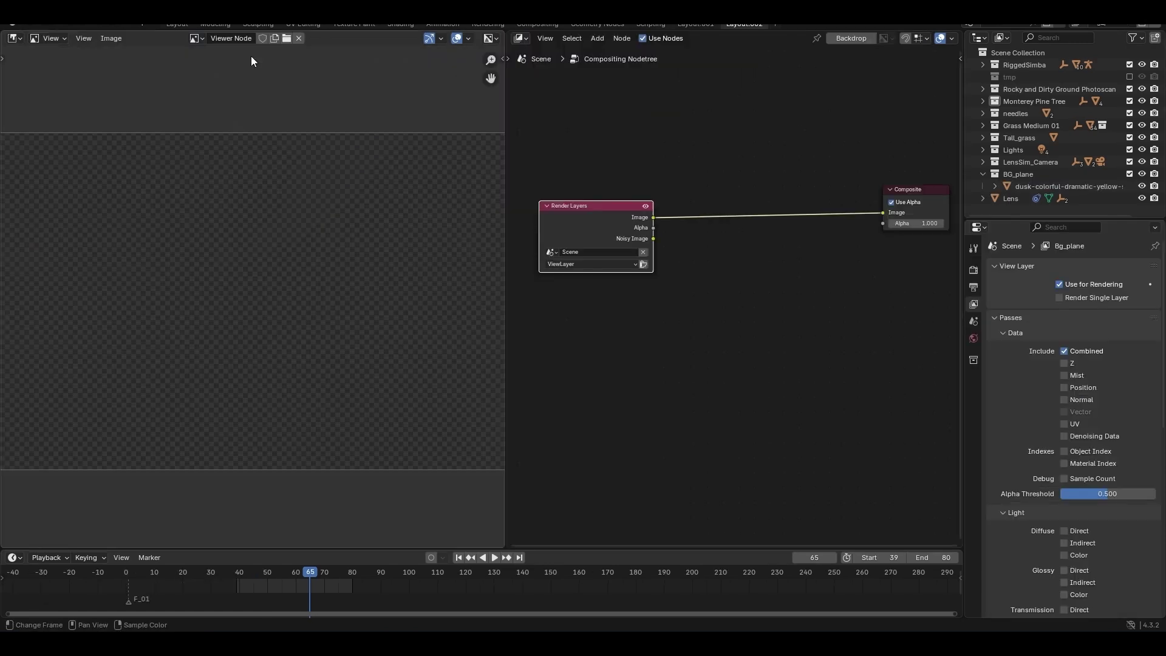
Step: Add a Viewer node below the Composite node and connect the Render Layers image output to it
{"action": "scroll", "coordinate": [316, 322], "scroll_direction": "down", "scroll_amount": 4}
{"action": "scroll", "coordinate": [323, 309], "scroll_direction": "up", "scroll_amount": 2}
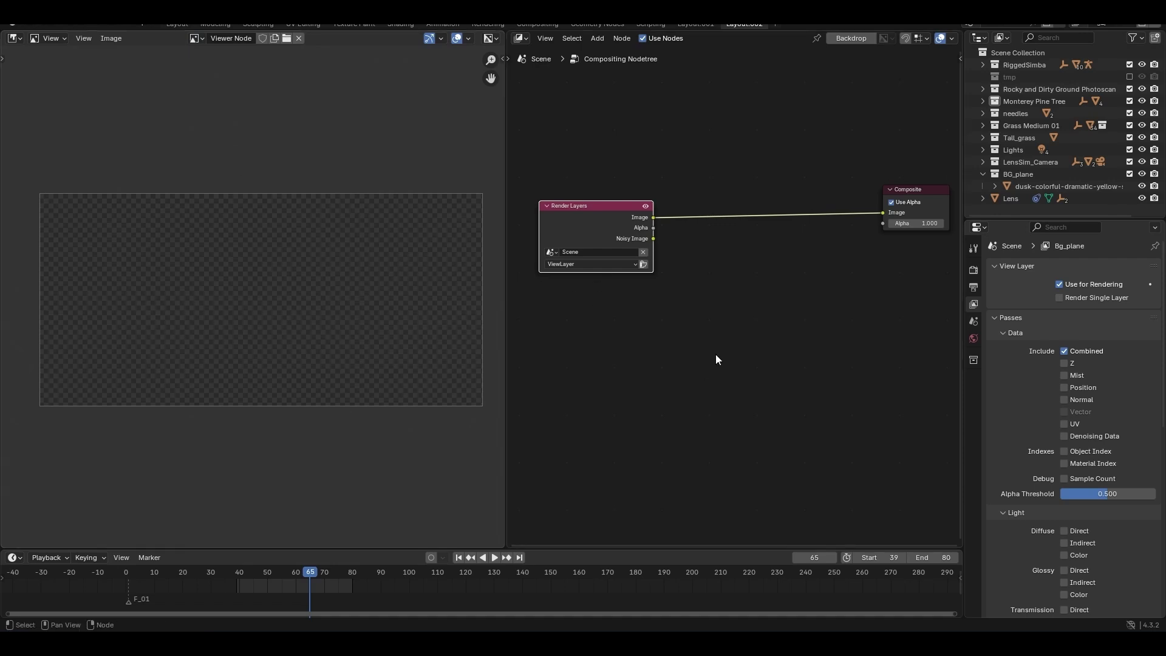
{"action": "middle_click_drag", "start_coordinate": [721, 336], "coordinate": [659, 311]}
{"action": "left_click", "coordinate": [860, 263]}
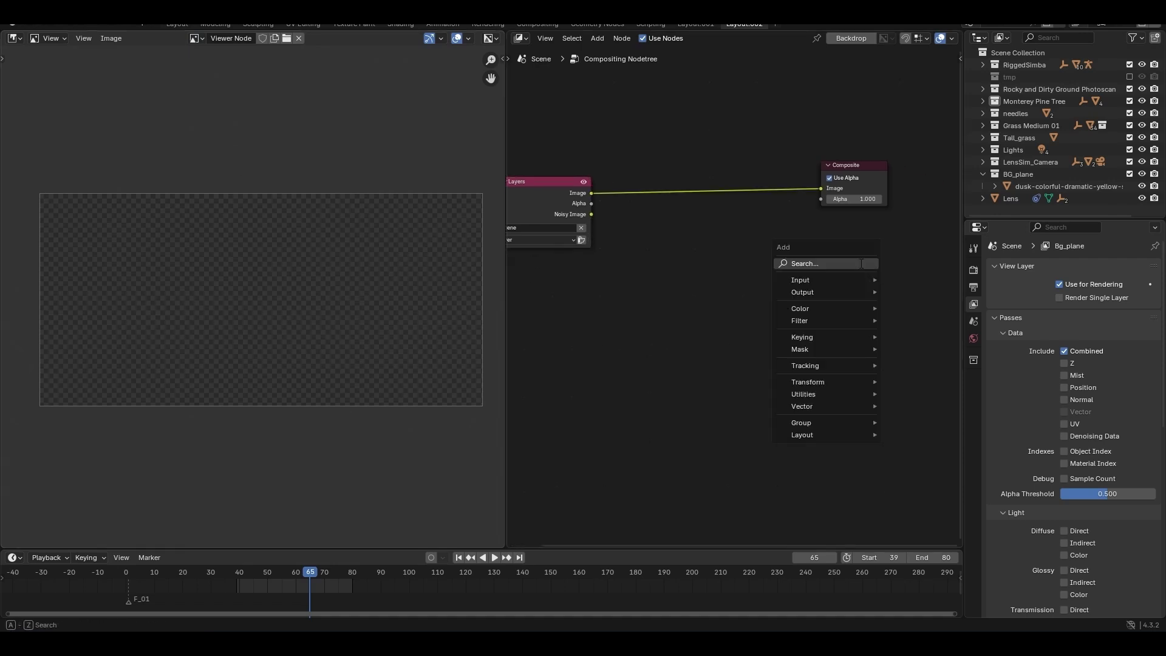
{"action": "key", "text": "shift+a"}
{"action": "left_click", "coordinate": [860, 264]}
{"action": "type", "text": "vie"}
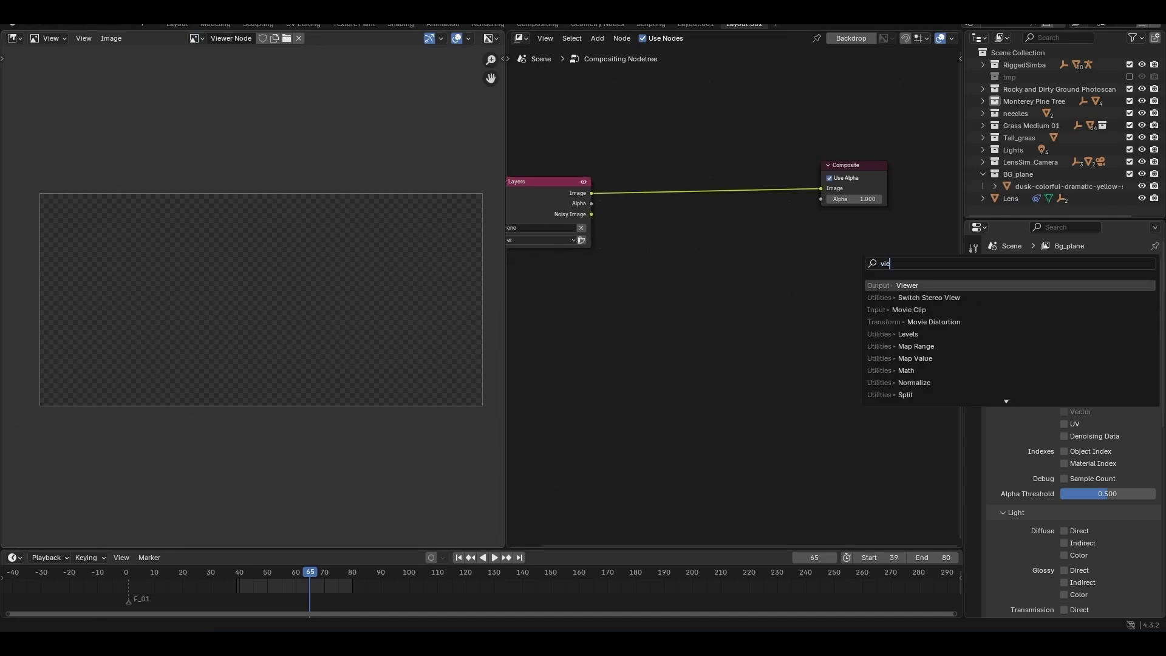
{"action": "left_click", "coordinate": [907, 285]}
{"action": "left_click", "coordinate": [812, 238]}
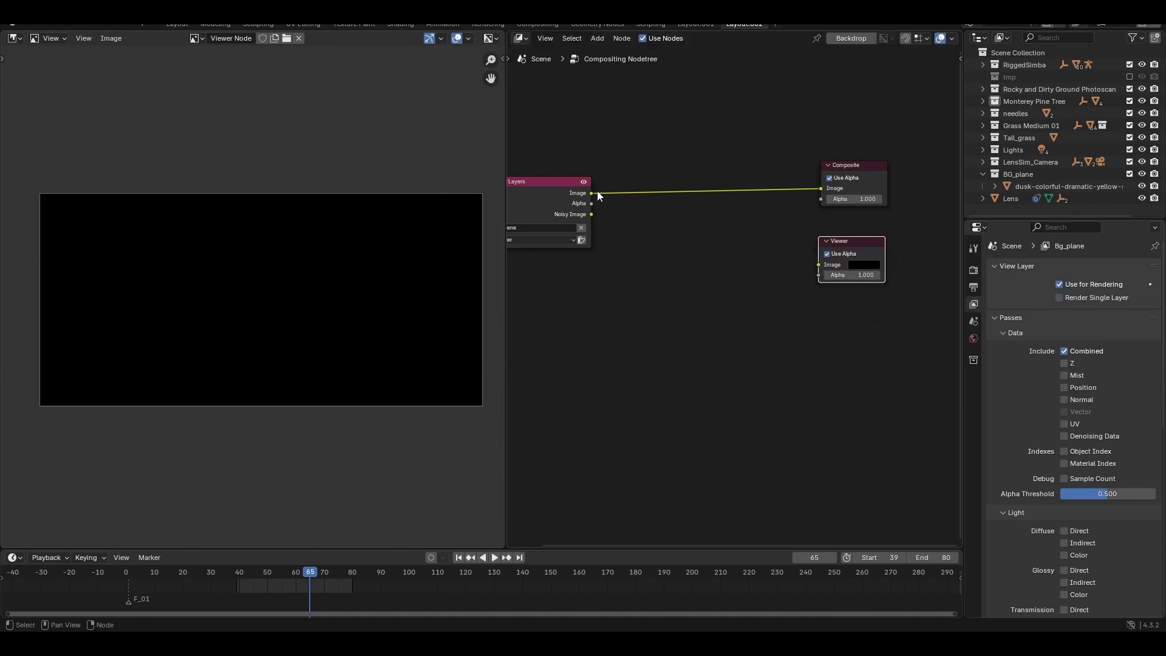
{"action": "left_click_drag", "start_coordinate": [592, 193], "coordinate": [818, 264]}
Step: Set the Render Layers node's view layer to Bg_plane
{"action": "middle_click_drag", "start_coordinate": [556, 248], "coordinate": [584, 243]}
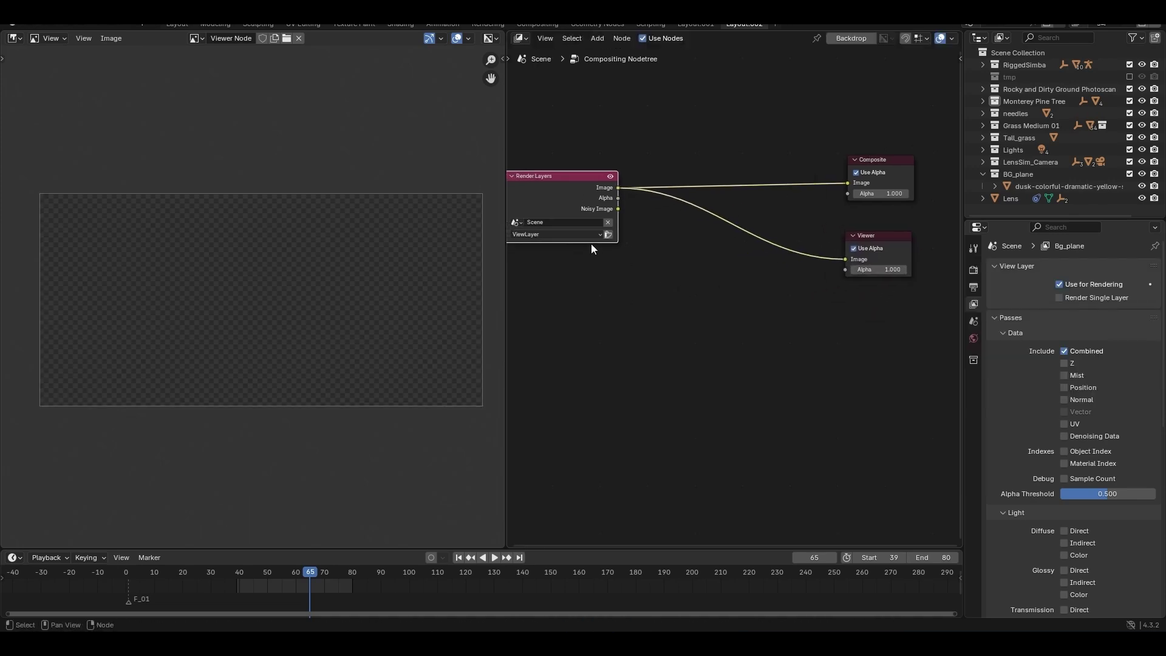
{"action": "scroll", "coordinate": [631, 276], "scroll_direction": "up", "scroll_amount": 2}
{"action": "middle_click_drag", "start_coordinate": [631, 276], "coordinate": [711, 269]}
{"action": "left_click", "coordinate": [637, 218]}
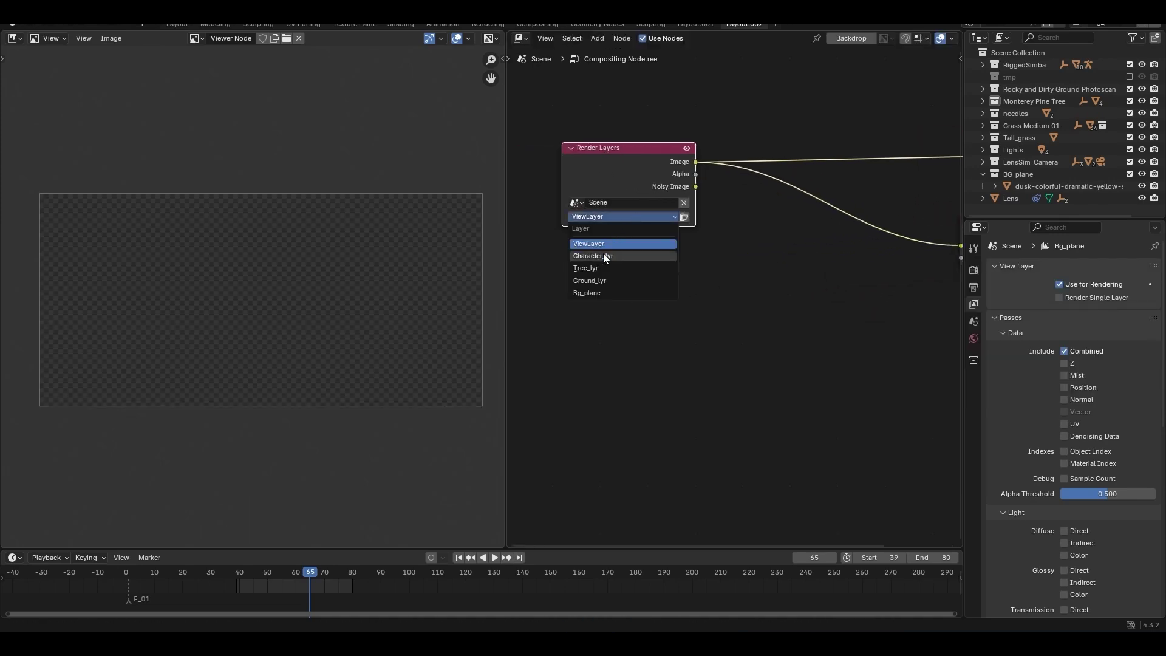
{"action": "left_click", "coordinate": [586, 293]}
Step: Add a second Render Layers node below the first and set its view layer to Tree_lyr
{"action": "scroll", "coordinate": [570, 266], "scroll_direction": "down", "scroll_amount": 2}
{"action": "key", "text": "shift+a"}
{"action": "type", "text": "render"}
{"action": "left_click", "coordinate": [659, 386]}
{"action": "left_click", "coordinate": [567, 287]}
{"action": "scroll", "coordinate": [597, 343], "scroll_direction": "up", "scroll_amount": 2}
{"action": "middle_click_drag", "start_coordinate": [652, 375], "coordinate": [704, 363]}
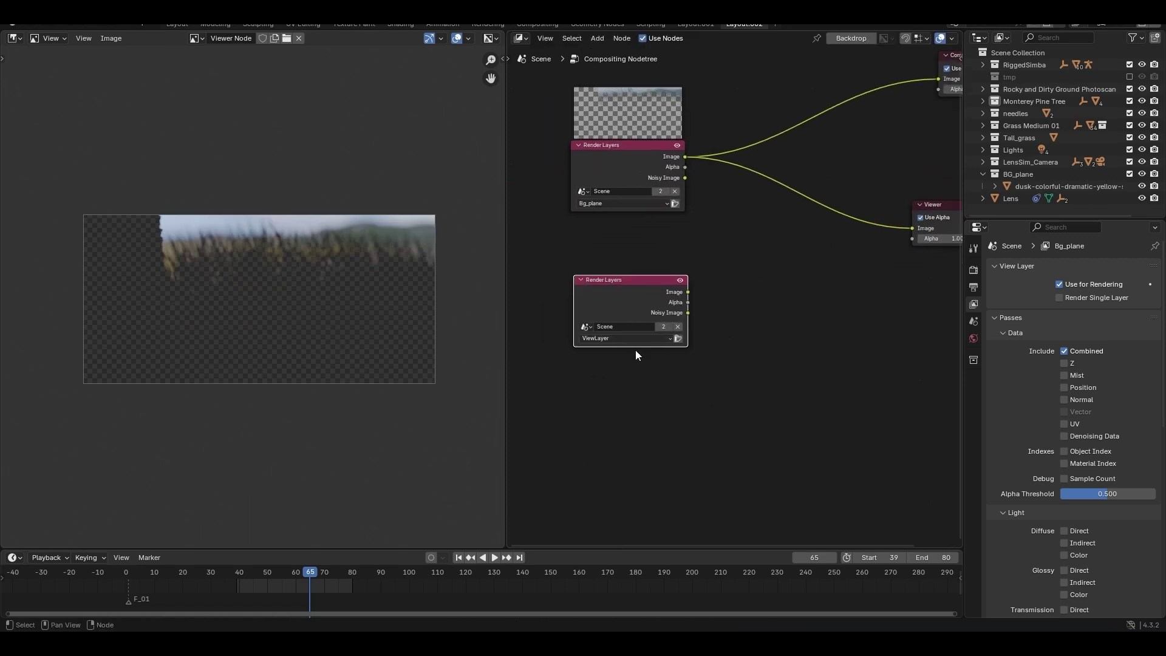
{"action": "left_click", "coordinate": [624, 338]}
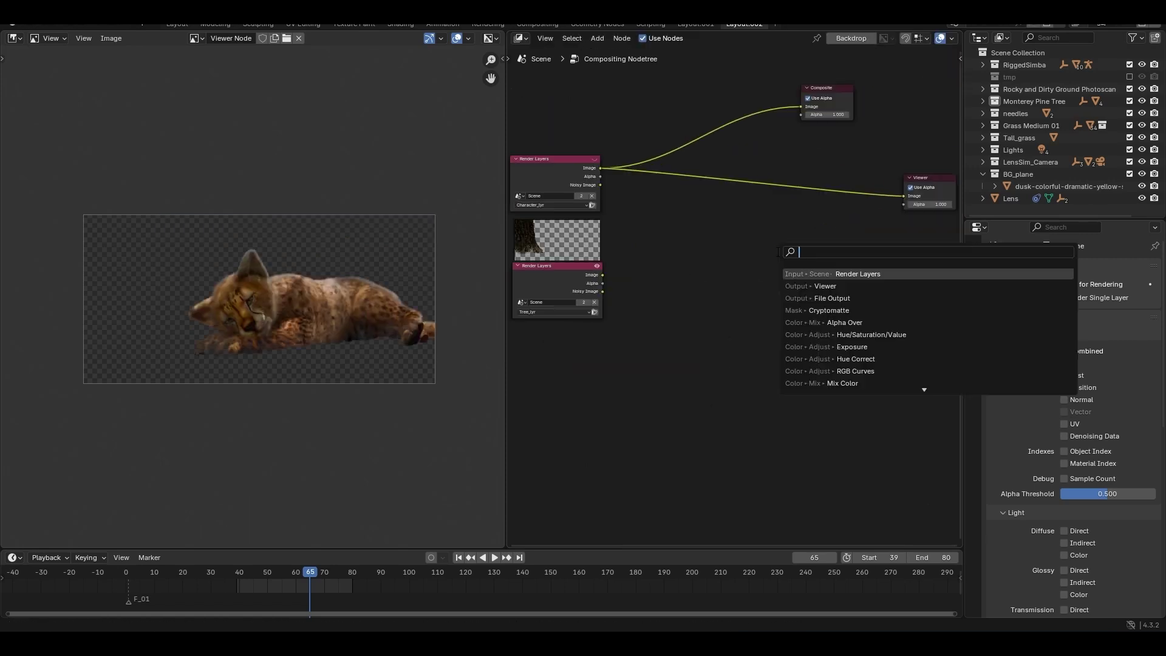
Step: Insert an Alpha Over node between the Character_lyr node and the Viewer, and connect the Tree_lyr image to its second image input
{"action": "type", "text": "alph"}
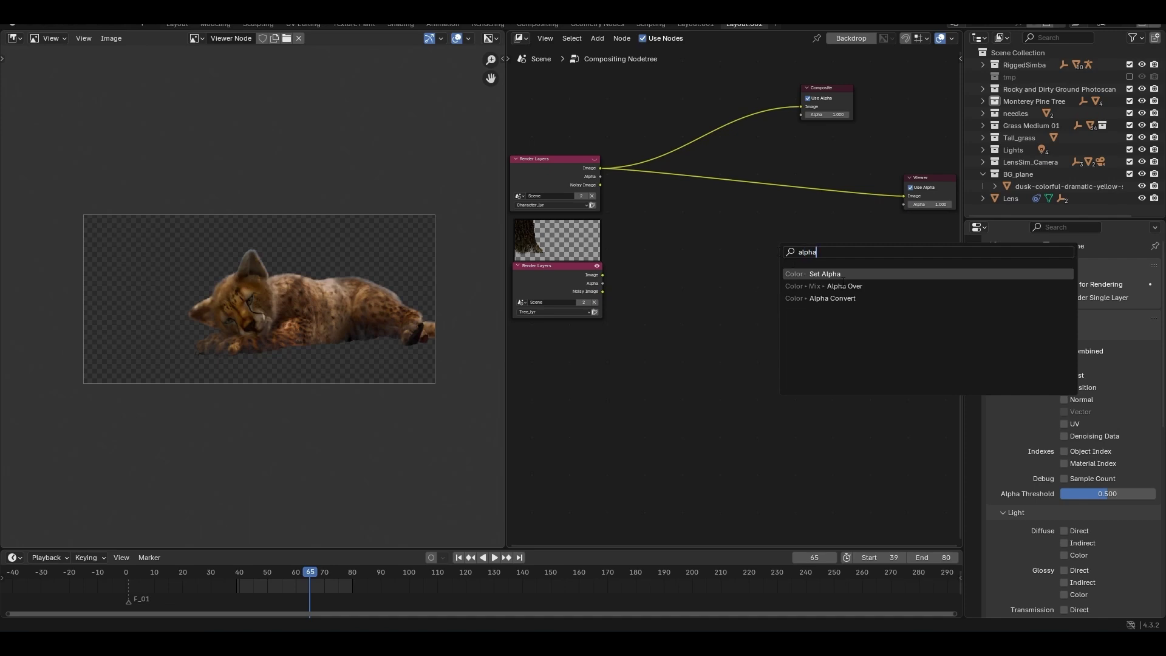
{"action": "type", "text": "a"}
{"action": "left_click", "coordinate": [824, 285]}
{"action": "left_click", "coordinate": [738, 180]}
{"action": "left_click_drag", "start_coordinate": [603, 275], "coordinate": [739, 236]}
{"action": "scroll", "coordinate": [237, 323], "scroll_direction": "up", "scroll_amount": 2}
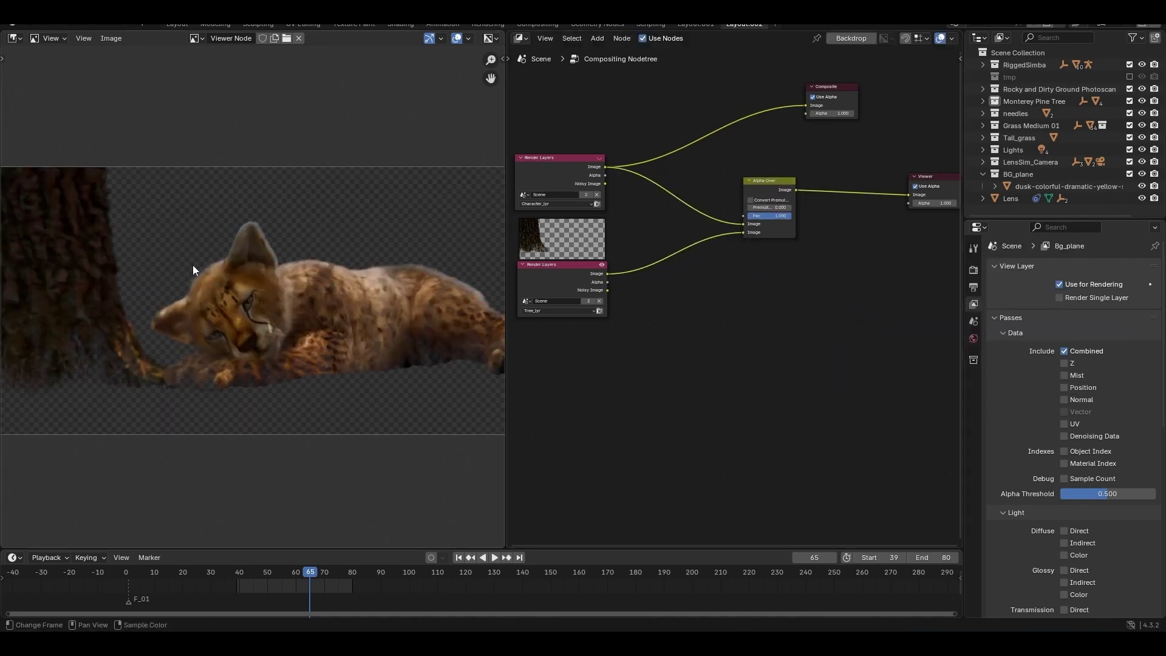
{"action": "scroll", "coordinate": [572, 370], "scroll_direction": "down", "scroll_amount": 1}
{"action": "middle_click_drag", "start_coordinate": [623, 383], "coordinate": [657, 368]}
Step: Add a third Render Layers node below the other two and set its view layer to Ground_lyr
{"action": "left_click", "coordinate": [611, 281]}
{"action": "scroll", "coordinate": [650, 265], "scroll_direction": "up", "scroll_amount": 3}
{"action": "scroll", "coordinate": [650, 265], "scroll_direction": "down", "scroll_amount": 3}
{"action": "left_click", "coordinate": [651, 262]}
{"action": "key", "text": "shift+a"}
{"action": "left_click", "coordinate": [692, 407]}
{"action": "left_click", "coordinate": [580, 349]}
{"action": "scroll", "coordinate": [668, 376], "scroll_direction": "up", "scroll_amount": 4}
{"action": "left_click", "coordinate": [604, 366]}
{"action": "middle_click_drag", "start_coordinate": [691, 380], "coordinate": [643, 330]}
{"action": "left_click", "coordinate": [593, 421]}
{"action": "left_click", "coordinate": [592, 321]}
Step: Insert a second Alpha Over node before the Viewer and connect the third Render Layers node's image to its second image input
{"action": "scroll", "coordinate": [571, 318], "scroll_direction": "down", "scroll_amount": 8}
{"action": "left_click_drag", "start_coordinate": [779, 213], "coordinate": [901, 269]}
{"action": "key", "text": "shift+a"}
{"action": "left_click", "coordinate": [790, 342]}
{"action": "left_click", "coordinate": [760, 291]}
{"action": "left_click_drag", "start_coordinate": [574, 329], "coordinate": [748, 316]}
{"action": "middle_click_drag", "start_coordinate": [672, 419], "coordinate": [687, 406]}
{"action": "scroll", "coordinate": [461, 364], "scroll_direction": "down", "scroll_amount": 1}
{"action": "scroll", "coordinate": [732, 287], "scroll_direction": "up", "scroll_amount": 4}
Step: Set the second Render Layers node to Ground_lyr and the third one to Tree_lyr
{"action": "left_click", "coordinate": [680, 186]}
{"action": "scroll", "coordinate": [165, 230], "scroll_direction": "up", "scroll_amount": 3}
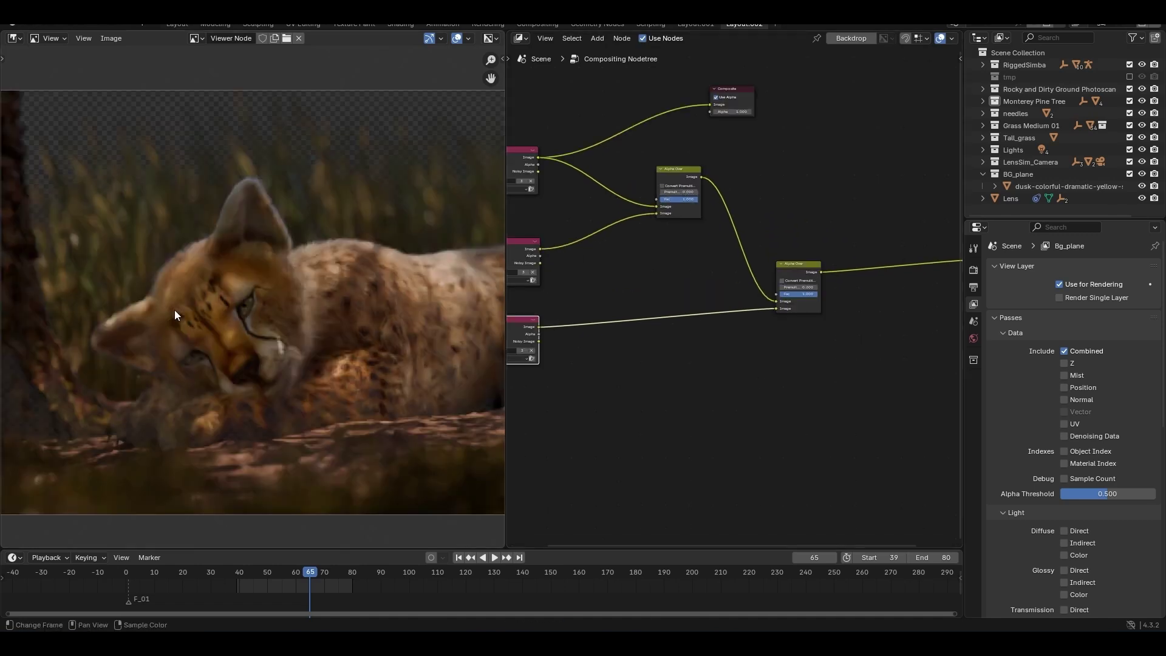
{"action": "scroll", "coordinate": [177, 334], "scroll_direction": "down", "scroll_amount": 2}
{"action": "scroll", "coordinate": [661, 307], "scroll_direction": "up", "scroll_amount": 2}
{"action": "left_click", "coordinate": [628, 255]}
{"action": "left_click", "coordinate": [604, 302]}
{"action": "middle_click_drag", "start_coordinate": [622, 357], "coordinate": [583, 346]}
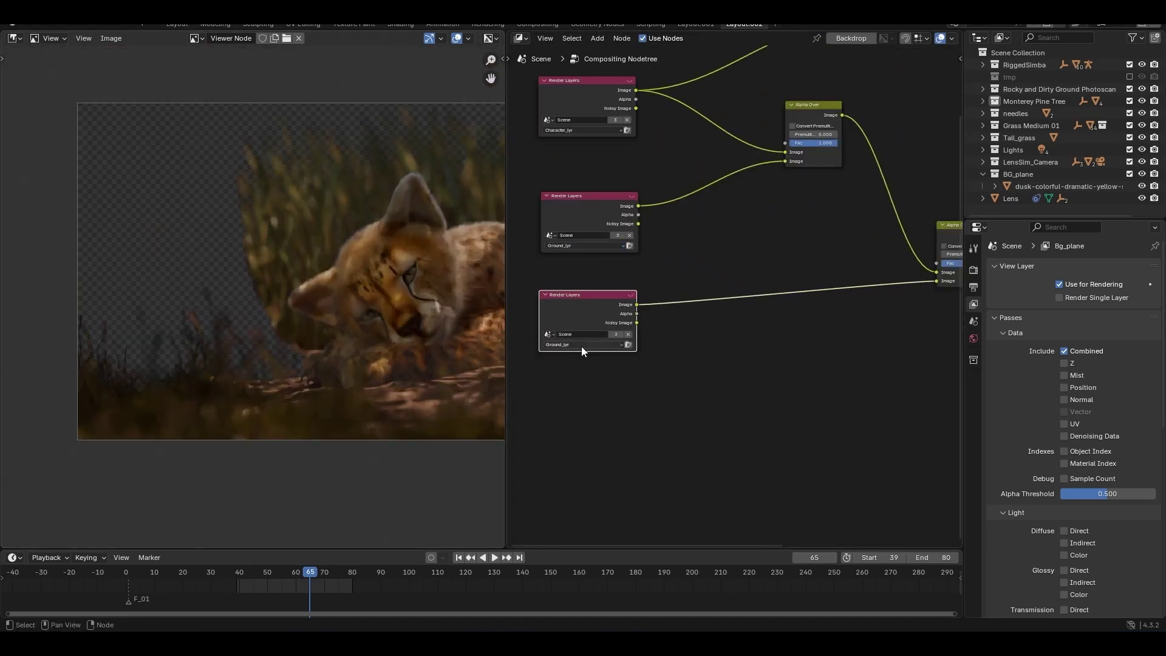
{"action": "left_click", "coordinate": [582, 344]}
{"action": "left_click", "coordinate": [568, 381]}
Step: Duplicate a Render Layers node, place the copy below the other three and set its view layer to Bg_plane
{"action": "scroll", "coordinate": [229, 294], "scroll_direction": "down", "scroll_amount": 3}
{"action": "middle_click_drag", "start_coordinate": [347, 292], "coordinate": [273, 312]}
{"action": "scroll", "coordinate": [668, 298], "scroll_direction": "down", "scroll_amount": 5}
{"action": "middle_click_drag", "start_coordinate": [667, 297], "coordinate": [567, 297]}
{"action": "scroll", "coordinate": [241, 291], "scroll_direction": "up", "scroll_amount": 1}
{"action": "scroll", "coordinate": [773, 317], "scroll_direction": "down", "scroll_amount": 3}
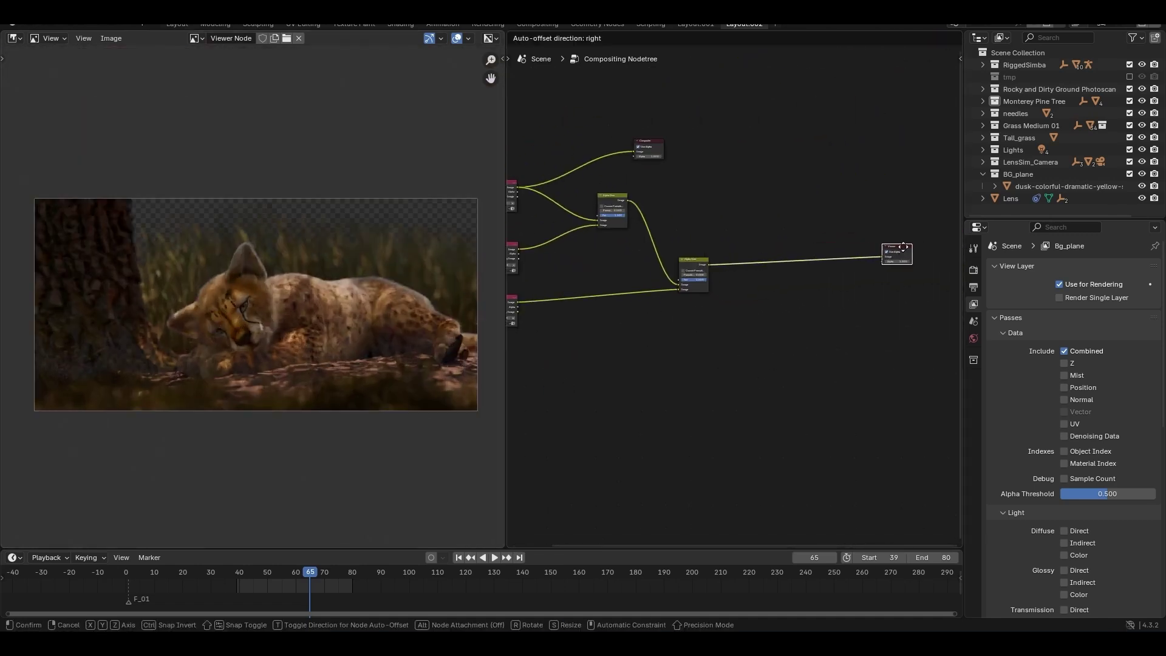
{"action": "key", "text": "shift+d"}
{"action": "left_click", "coordinate": [566, 344]}
{"action": "left_click", "coordinate": [535, 386]}
{"action": "left_click", "coordinate": [522, 434]}
{"action": "middle_click_drag", "start_coordinate": [567, 358], "coordinate": [671, 341]}
{"action": "left_click_drag", "start_coordinate": [676, 343], "coordinate": [680, 341]}
{"action": "left_click", "coordinate": [673, 337]}
Step: Insert a third Alpha Over node before the Viewer and connect the Bg_plane image to its second image input
{"action": "scroll", "coordinate": [882, 367], "scroll_direction": "down", "scroll_amount": 1}
{"action": "middle_click_drag", "start_coordinate": [882, 367], "coordinate": [795, 367]}
{"action": "key", "text": "shift+d"}
{"action": "key", "text": "Escape"}
{"action": "key", "text": "shift+a"}
{"action": "left_click", "coordinate": [799, 226]}
{"action": "key", "text": "shift+d"}
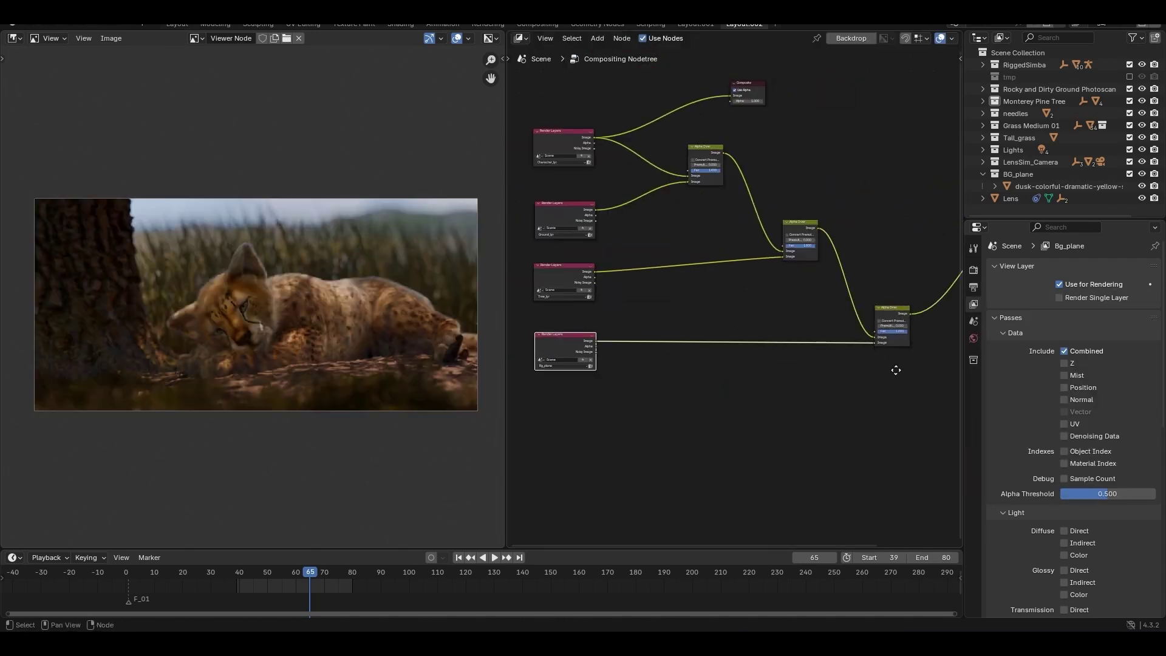
{"action": "left_click", "coordinate": [890, 313]}
{"action": "left_click_drag", "start_coordinate": [596, 340], "coordinate": [874, 343]}
Step: Move the Composite node to the end of the node chain, just above the Viewer node
{"action": "middle_click_drag", "start_coordinate": [924, 358], "coordinate": [919, 322]}
{"action": "scroll", "coordinate": [741, 366], "scroll_direction": "up", "scroll_amount": 1}
{"action": "middle_click_drag", "start_coordinate": [877, 144], "coordinate": [741, 245]}
{"action": "scroll", "coordinate": [742, 245], "scroll_direction": "up", "scroll_amount": 1}
{"action": "scroll", "coordinate": [925, 262], "scroll_direction": "down", "scroll_amount": 2}
{"action": "middle_click_drag", "start_coordinate": [925, 378], "coordinate": [810, 381]}
{"action": "scroll", "coordinate": [811, 381], "scroll_direction": "up", "scroll_amount": 5}
{"action": "left_click_drag", "start_coordinate": [846, 198], "coordinate": [905, 304]}
{"action": "scroll", "coordinate": [905, 304], "scroll_direction": "down", "scroll_amount": 8}
{"action": "left_click_drag", "start_coordinate": [651, 154], "coordinate": [900, 268]}
Step: Connect the last Alpha Over node's image output to the Composite node
{"action": "middle_click_drag", "start_coordinate": [777, 369], "coordinate": [614, 404]}
{"action": "scroll", "coordinate": [613, 404], "scroll_direction": "up", "scroll_amount": 7}
{"action": "left_click_drag", "start_coordinate": [608, 334], "coordinate": [801, 241]}
{"action": "key", "text": "Home"}
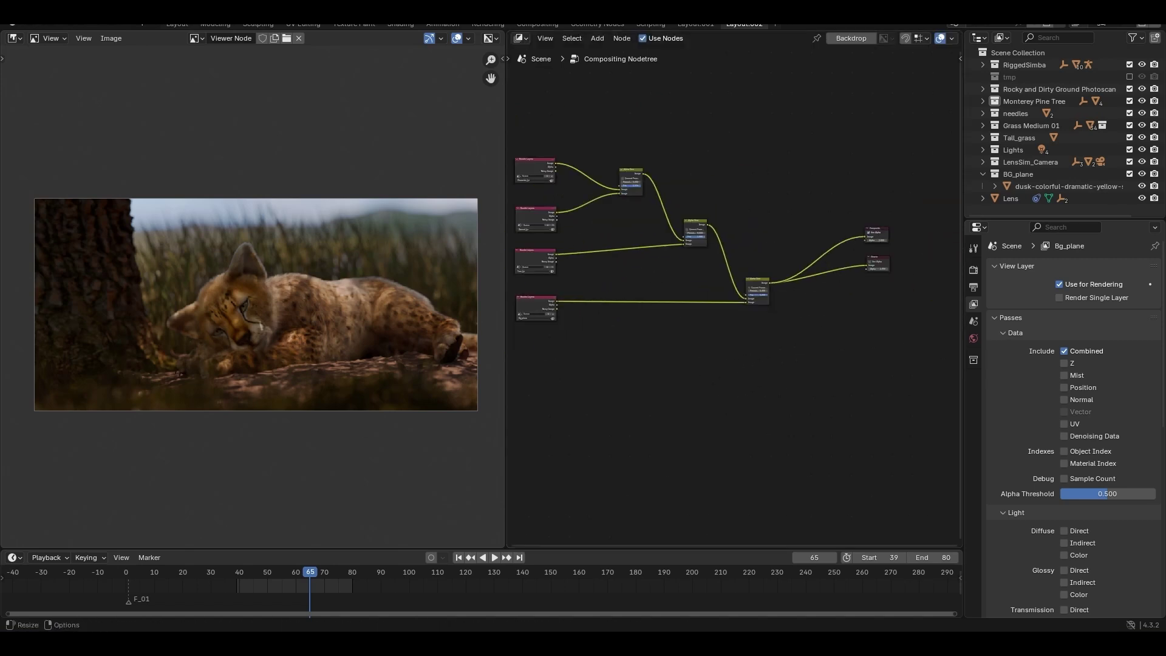
Step: Enable the Object, Material and Asset Cryptomatte passes in the view layer settings
{"action": "scroll", "coordinate": [698, 273], "scroll_direction": "up", "scroll_amount": 2}
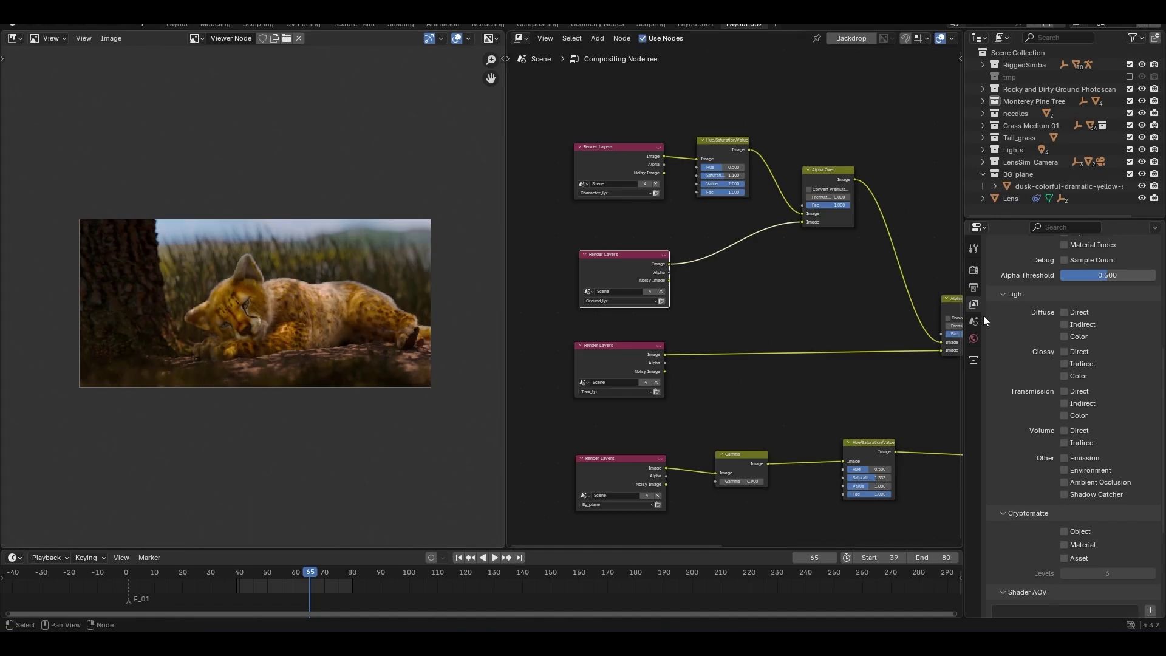
{"action": "scroll", "coordinate": [1102, 264], "scroll_direction": "up", "scroll_amount": 3}
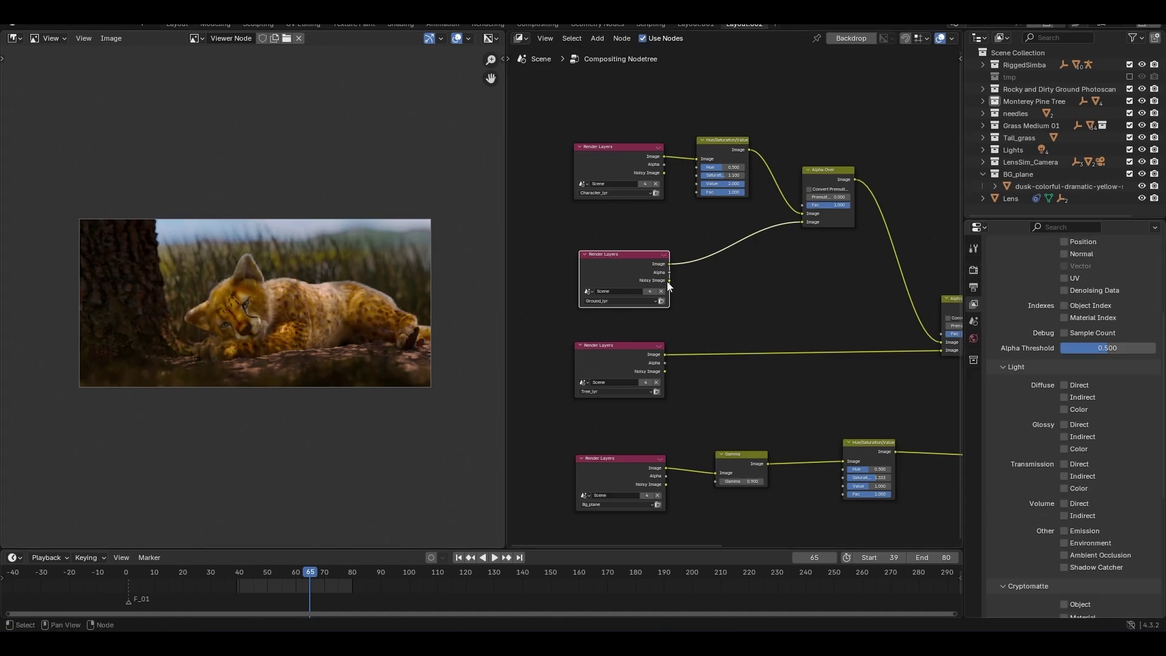
{"action": "left_click", "coordinate": [972, 268]}
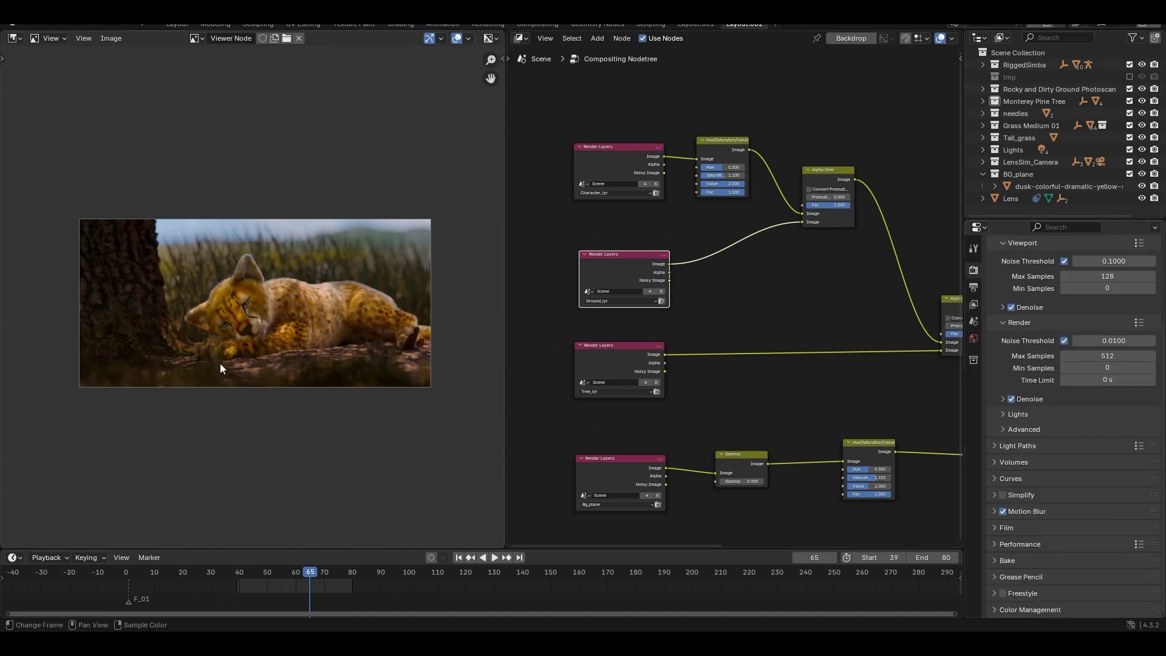
{"action": "left_click", "coordinate": [973, 305]}
{"action": "scroll", "coordinate": [1003, 403], "scroll_direction": "down", "scroll_amount": 10}
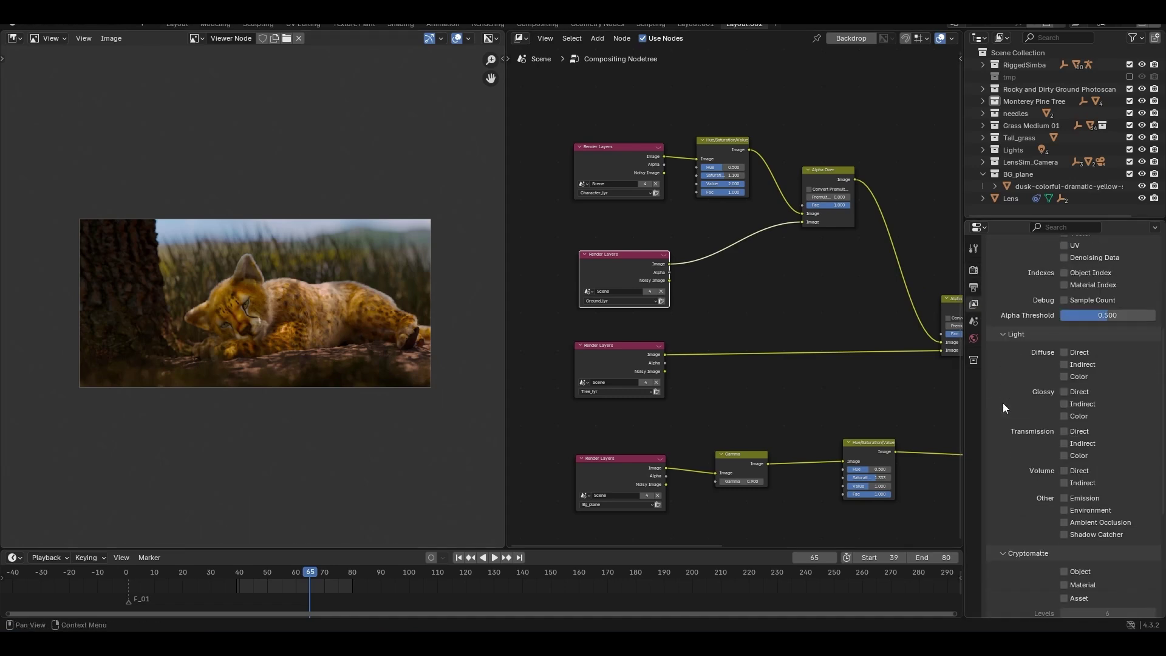
{"action": "left_click", "coordinate": [1081, 367]}
{"action": "left_click", "coordinate": [1080, 381]}
{"action": "left_click", "coordinate": [1078, 395]}
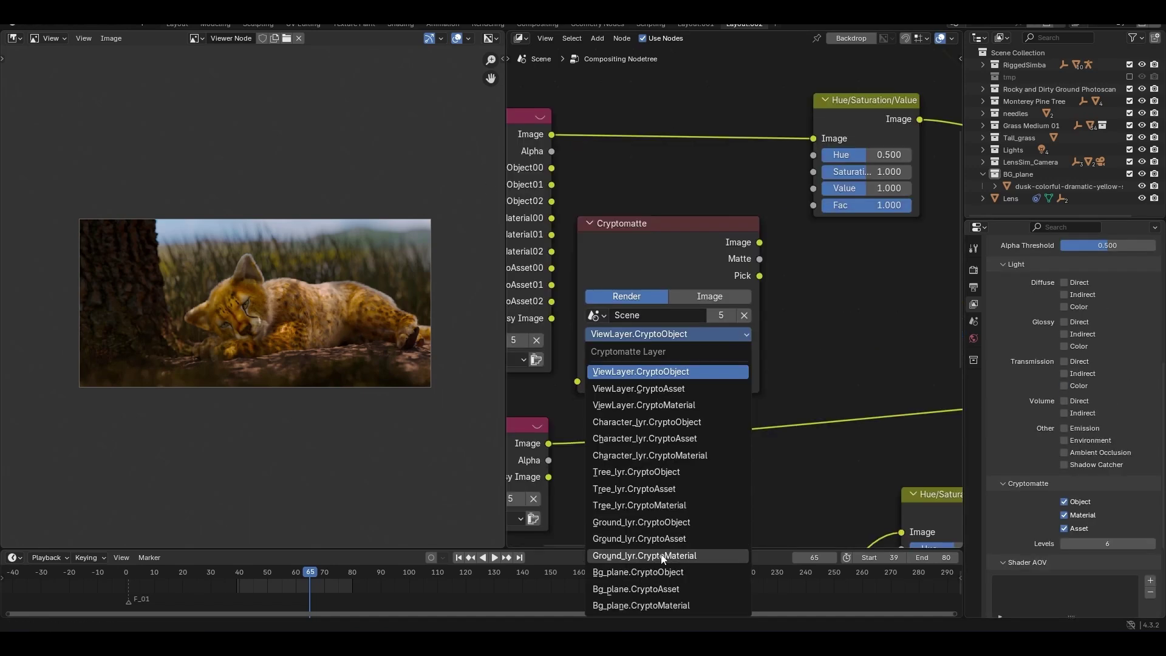
Step: Mask the ground layer's Hue/Saturation/Value node with a Cryptomatte matte of the grass, using the Ground_lyr.CryptoMaterial layer
{"action": "left_click", "coordinate": [662, 555]}
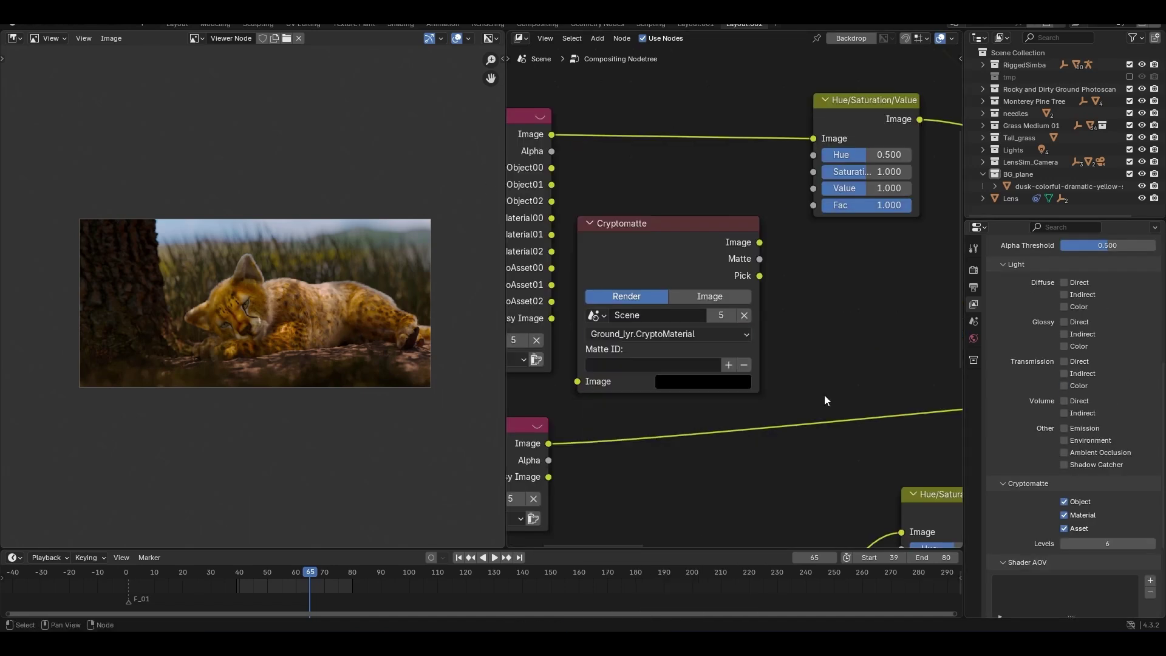
{"action": "left_click", "coordinate": [729, 364]}
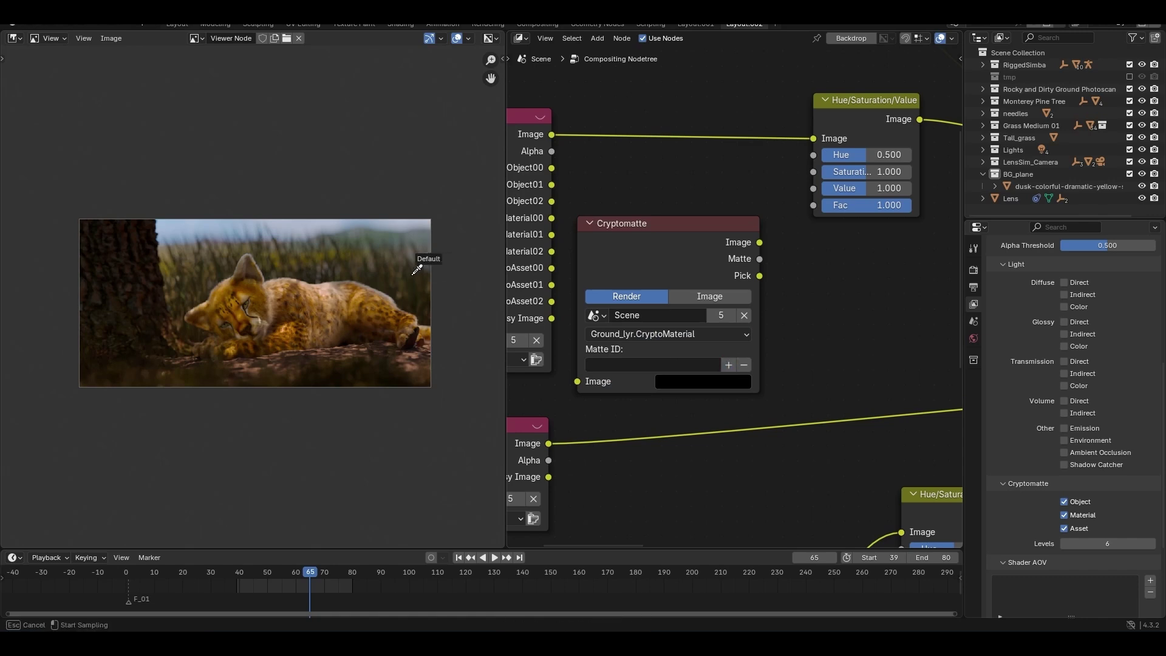
{"action": "left_click_drag", "start_coordinate": [760, 258], "coordinate": [782, 253]}
{"action": "left_click_drag", "start_coordinate": [819, 206], "coordinate": [816, 206]}
Step: Set the masked Hue/Saturation/Value node to hue 0.583, saturation 1.467 and value 1.550, and check the grass in the preview
{"action": "middle_click_drag", "start_coordinate": [819, 294], "coordinate": [626, 368]}
{"action": "scroll", "coordinate": [625, 368], "scroll_direction": "up", "scroll_amount": 2}
{"action": "mouse_move", "coordinate": [676, 236]}
{"action": "left_mouse_down"}
{"action": "mouse_move", "coordinate": [725, 234]}
{"action": "mouse_move", "coordinate": [674, 235]}
{"action": "left_mouse_up"}
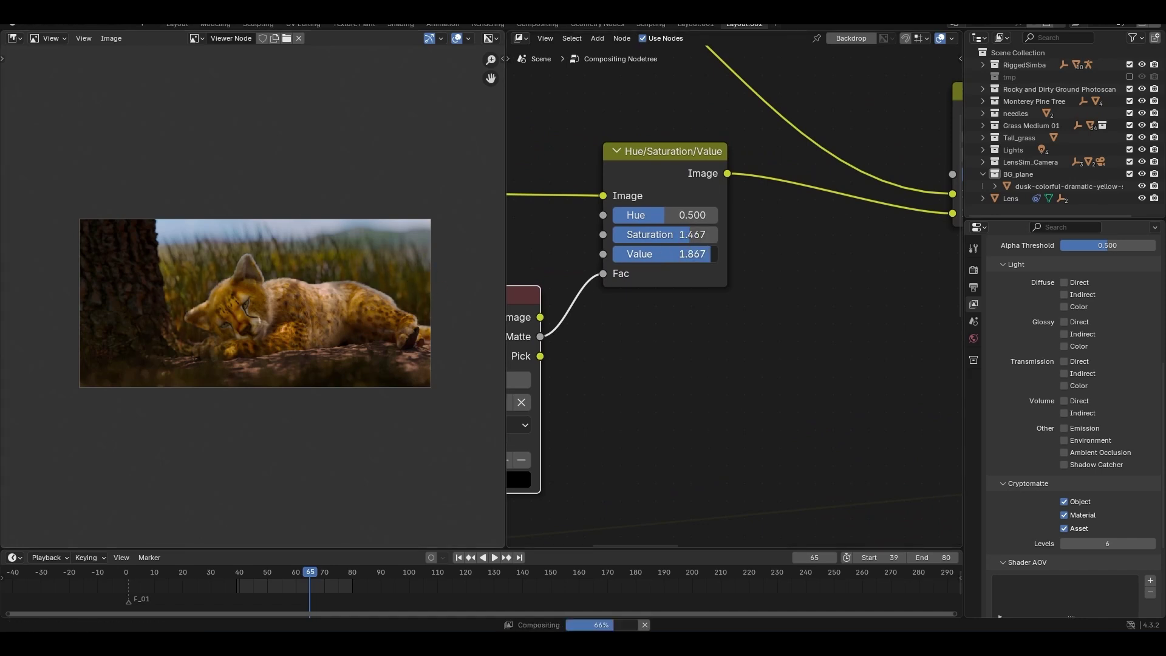
{"action": "left_click_drag", "start_coordinate": [711, 254], "coordinate": [693, 254]}
{"action": "left_click_drag", "start_coordinate": [659, 214], "coordinate": [689, 215]}
{"action": "scroll", "coordinate": [345, 237], "scroll_direction": "up", "scroll_amount": 2}
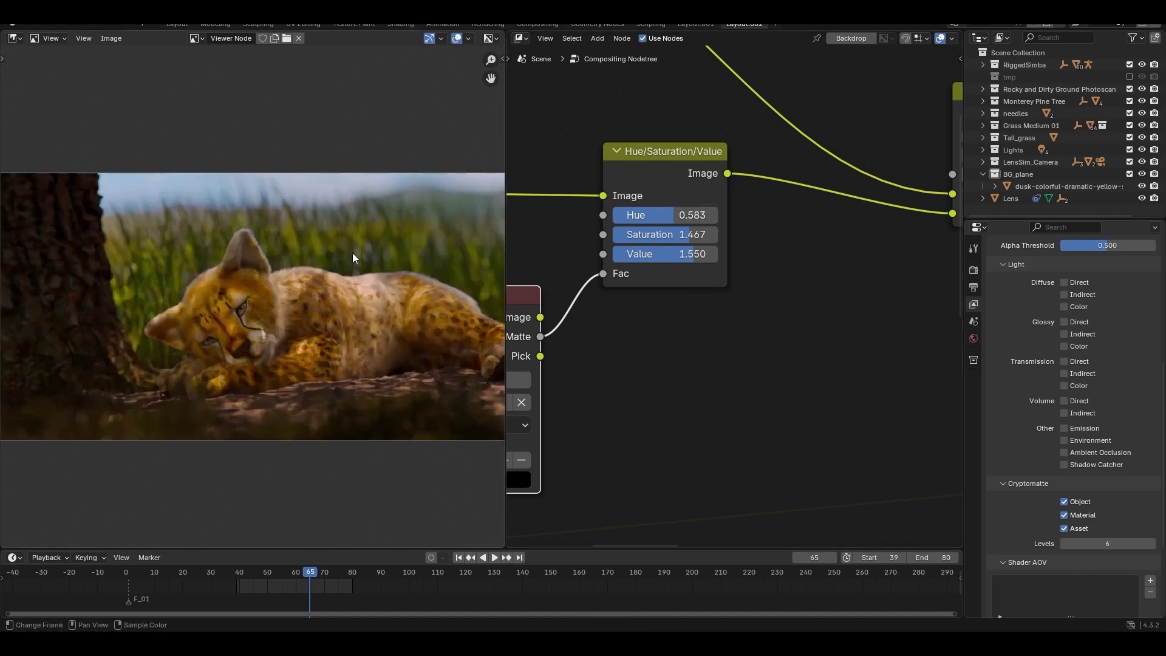
{"action": "scroll", "coordinate": [400, 293], "scroll_direction": "down", "scroll_amount": 2}
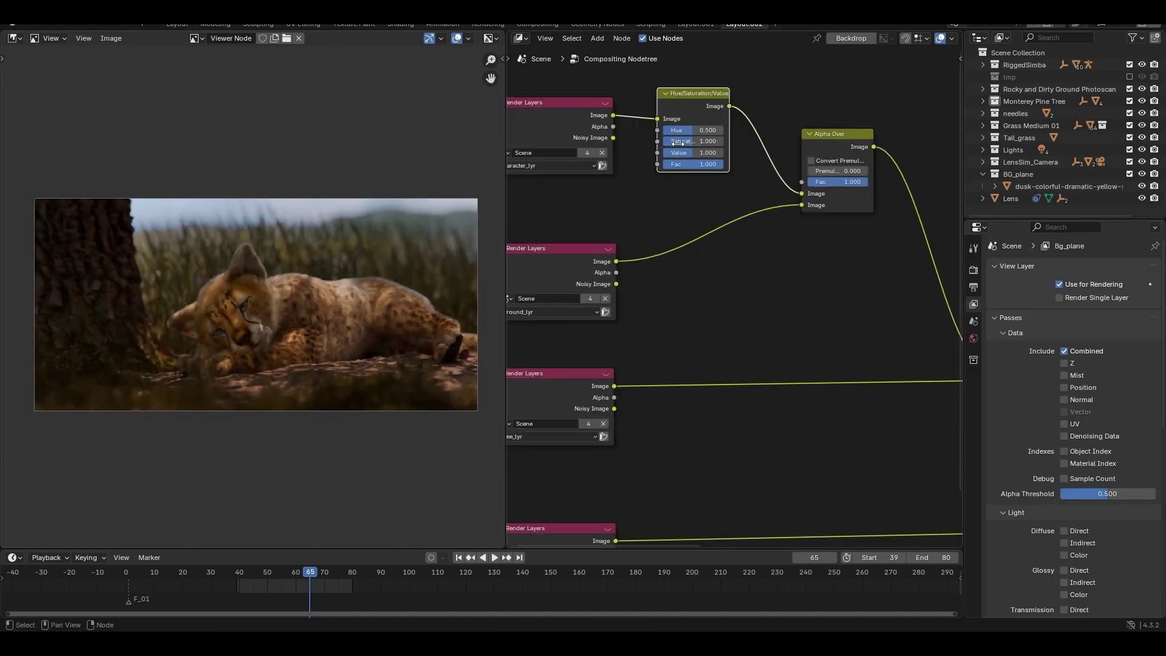
Step: Set the character layer's Hue/Saturation/Value node to hue 0.5 and saturation 1.1
{"action": "scroll", "coordinate": [735, 292], "scroll_direction": "up", "scroll_amount": 2}
{"action": "left_click_drag", "start_coordinate": [740, 191], "coordinate": [787, 227]}
{"action": "left_click", "coordinate": [742, 193]}
{"action": "type", "text": ".5"}
{"action": "key", "text": "Return"}
{"action": "left_click", "coordinate": [745, 209]}
{"action": "type", "text": "1.1"}
{"action": "key", "text": "Return"}
{"action": "scroll", "coordinate": [346, 354], "scroll_direction": "down", "scroll_amount": 1}
{"action": "scroll", "coordinate": [839, 478], "scroll_direction": "down", "scroll_amount": 3}
{"action": "scroll", "coordinate": [840, 478], "scroll_direction": "down", "scroll_amount": 8}
{"action": "middle_click_drag", "start_coordinate": [752, 516], "coordinate": [610, 303]}
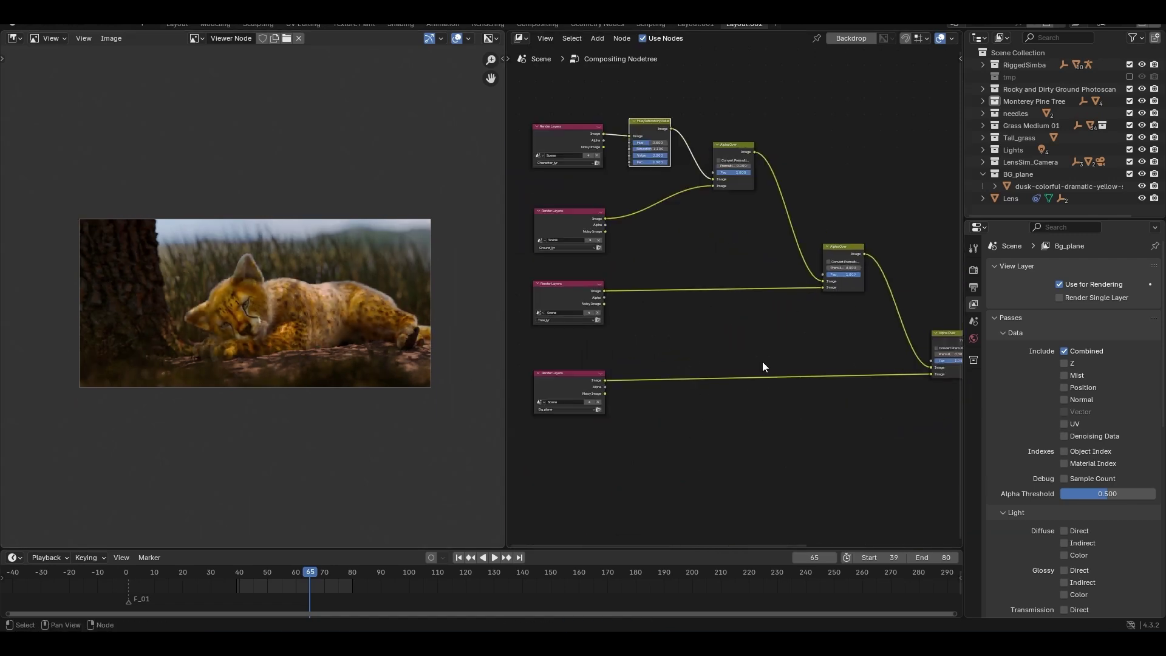
{"action": "scroll", "coordinate": [593, 400], "scroll_direction": "up", "scroll_amount": 4}
{"action": "middle_click_drag", "start_coordinate": [653, 230], "coordinate": [642, 328]}
{"action": "middle_click_drag", "start_coordinate": [692, 285], "coordinate": [739, 312]}
{"action": "scroll", "coordinate": [731, 305], "scroll_direction": "up", "scroll_amount": 3}
{"action": "key", "text": "shift+a"}
{"action": "left_click", "coordinate": [720, 307]}
{"action": "type", "text": "hue"}
{"action": "left_click", "coordinate": [774, 328]}
{"action": "left_click", "coordinate": [768, 300]}
{"action": "key", "text": "x"}
{"action": "scroll", "coordinate": [716, 340], "scroll_direction": "down", "scroll_amount": 4}
{"action": "middle_click_drag", "start_coordinate": [656, 373], "coordinate": [609, 361]}
{"action": "left_click_drag", "start_coordinate": [600, 354], "coordinate": [875, 350]}
Step: Insert a Gamma node on the Bg_plane image link and set its gamma to 0.9
{"action": "middle_click_drag", "start_coordinate": [745, 433], "coordinate": [768, 332]}
{"action": "key", "text": "shift+a"}
{"action": "left_click", "coordinate": [766, 417]}
{"action": "type", "text": "ga"}
{"action": "left_click", "coordinate": [789, 446]}
{"action": "left_click", "coordinate": [725, 384]}
{"action": "scroll", "coordinate": [725, 383], "scroll_direction": "up", "scroll_amount": 4}
{"action": "mouse_move", "coordinate": [725, 387]}
{"action": "left_mouse_down"}
{"action": "mouse_move", "coordinate": [747, 387]}
{"action": "mouse_move", "coordinate": [704, 386]}
{"action": "mouse_move", "coordinate": [719, 386]}
{"action": "left_mouse_up"}
{"action": "key", "text": "g"}
{"action": "left_click", "coordinate": [792, 442]}
{"action": "middle_click_drag", "start_coordinate": [839, 431], "coordinate": [754, 412]}
{"action": "key", "text": "shift+a"}
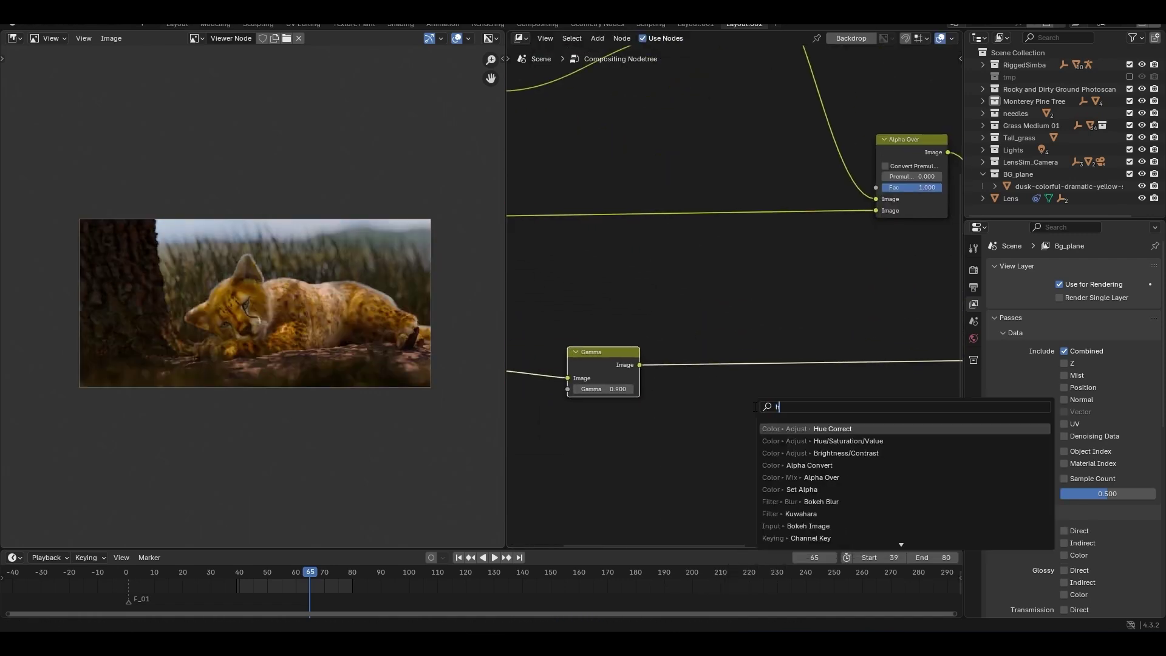
{"action": "left_click", "coordinate": [815, 430]}
{"action": "left_click", "coordinate": [736, 382]}
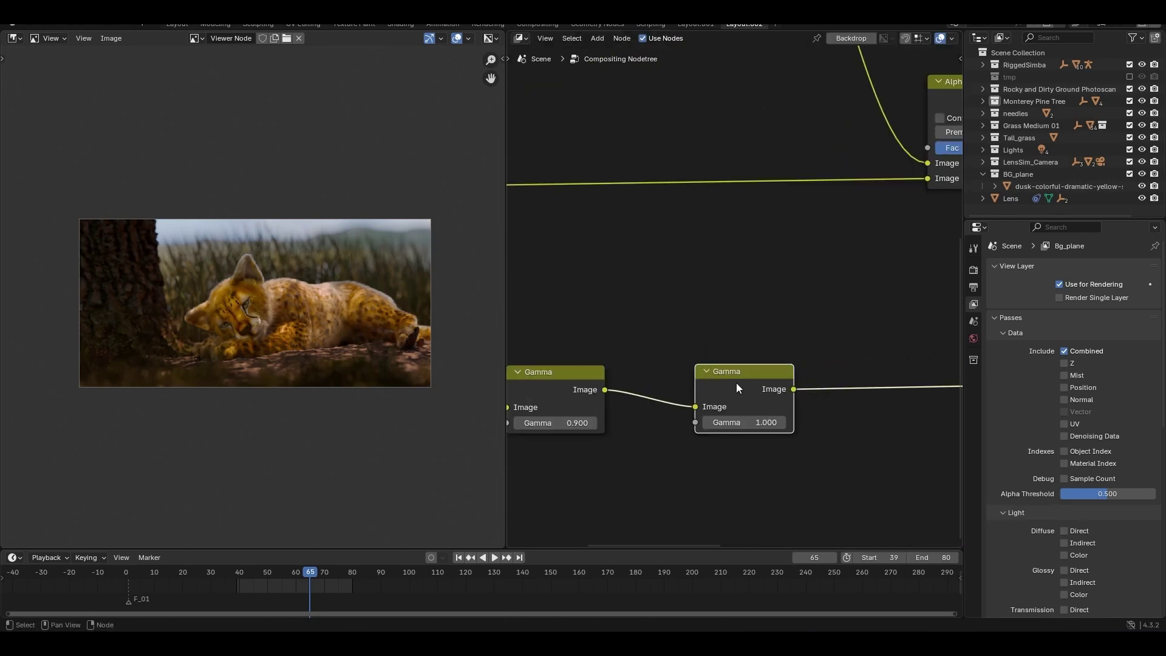
{"action": "key", "text": "x"}
{"action": "scroll", "coordinate": [736, 382], "scroll_direction": "down", "scroll_amount": 8}
{"action": "middle_click_drag", "start_coordinate": [683, 343], "coordinate": [552, 323]}
{"action": "left_click_drag", "start_coordinate": [534, 326], "coordinate": [845, 322]}
Step: Insert a Hue/Saturation/Value node after the Bg_plane Gamma node and adjust its saturation slightly
{"action": "middle_click_drag", "start_coordinate": [702, 360], "coordinate": [787, 365]}
{"action": "key", "text": "shift+a"}
{"action": "type", "text": "hue"}
{"action": "left_click", "coordinate": [872, 398]}
{"action": "left_click", "coordinate": [704, 321]}
{"action": "scroll", "coordinate": [707, 346], "scroll_direction": "up", "scroll_amount": 8}
{"action": "mouse_move", "coordinate": [708, 389]}
{"action": "left_mouse_down"}
{"action": "mouse_move", "coordinate": [739, 390]}
{"action": "mouse_move", "coordinate": [721, 389]}
{"action": "left_mouse_up"}
Step: Select the Render Layers node that supplies the Ground_lyr view layer
{"action": "scroll", "coordinate": [754, 455], "scroll_direction": "down", "scroll_amount": 6}
{"action": "middle_click_drag", "start_coordinate": [547, 212], "coordinate": [633, 324]}
{"action": "scroll", "coordinate": [570, 304], "scroll_direction": "up", "scroll_amount": 2}
{"action": "middle_click_drag", "start_coordinate": [570, 304], "coordinate": [640, 337]}
{"action": "scroll", "coordinate": [640, 337], "scroll_direction": "down", "scroll_amount": 4}
{"action": "left_click", "coordinate": [644, 291]}
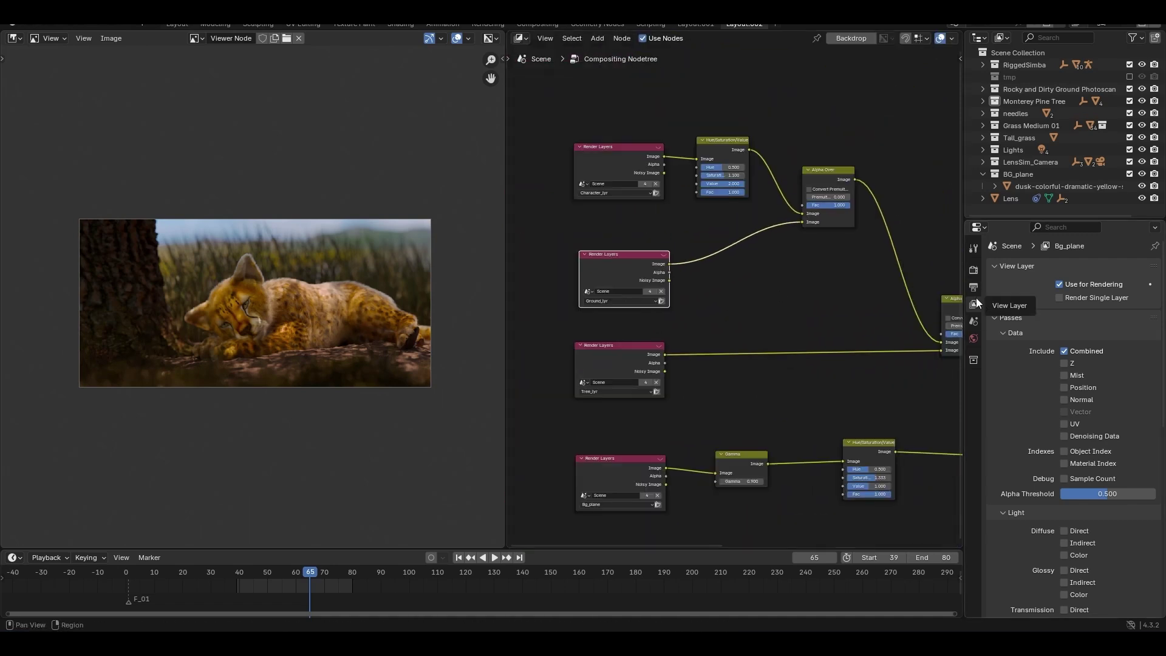
Step: Add a File Output node below the Viewer and connect the last Alpha Over node's image output to it
{"action": "scroll", "coordinate": [1081, 504], "scroll_direction": "down", "scroll_amount": 8}
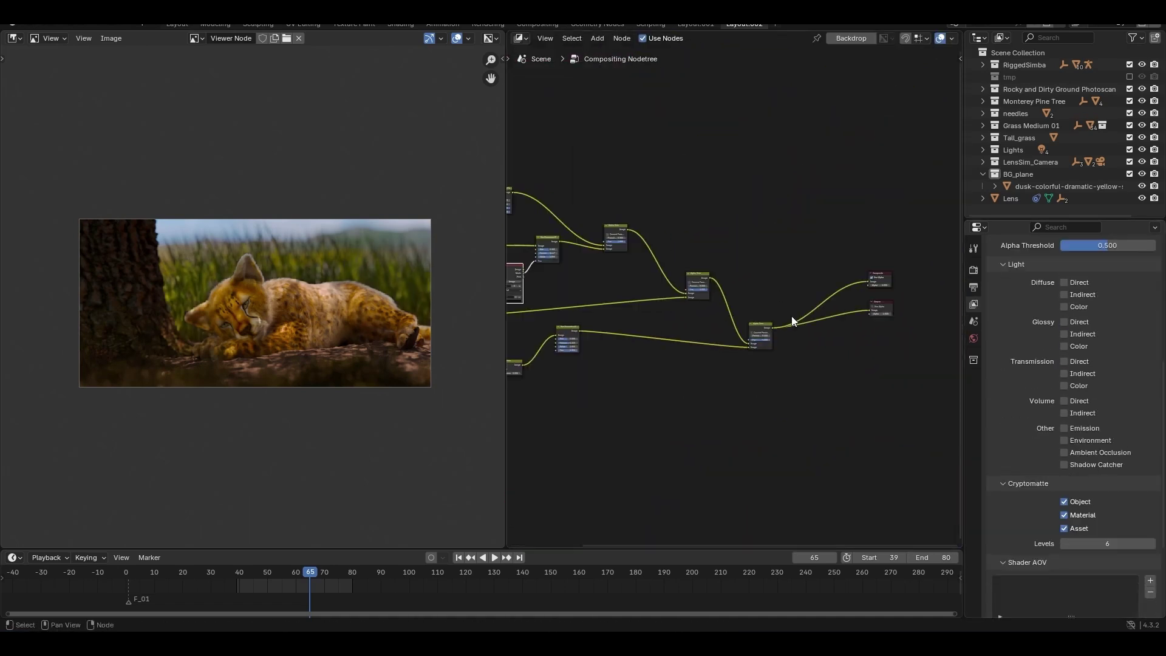
{"action": "middle_click_drag", "start_coordinate": [808, 340], "coordinate": [643, 308]}
{"action": "left_click_drag", "start_coordinate": [665, 268], "coordinate": [664, 266]}
{"action": "scroll", "coordinate": [799, 318], "scroll_direction": "up", "scroll_amount": 2}
{"action": "key", "text": "shift+a"}
{"action": "type", "text": "out"}
{"action": "left_click", "coordinate": [882, 371]}
{"action": "left_click", "coordinate": [786, 309]}
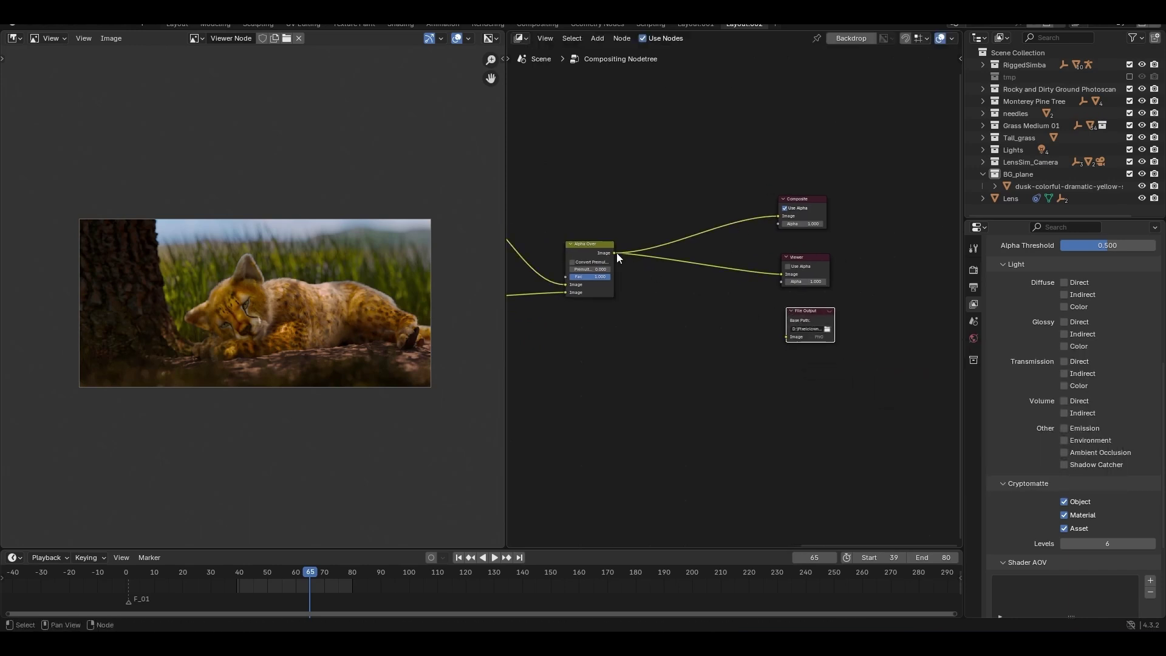
{"action": "left_click_drag", "start_coordinate": [614, 252], "coordinate": [787, 336]}
Step: Show the File Output node's properties and set its base path to the project's renders folder
{"action": "middle_click_drag", "start_coordinate": [923, 263], "coordinate": [834, 257]}
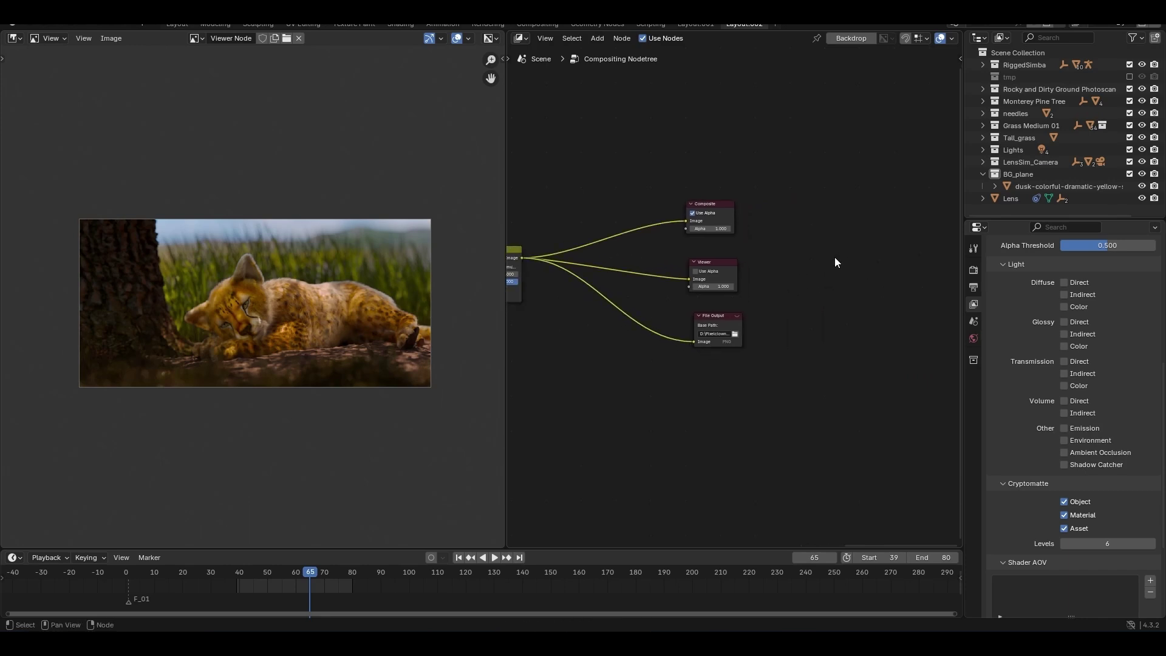
{"action": "key", "text": "n"}
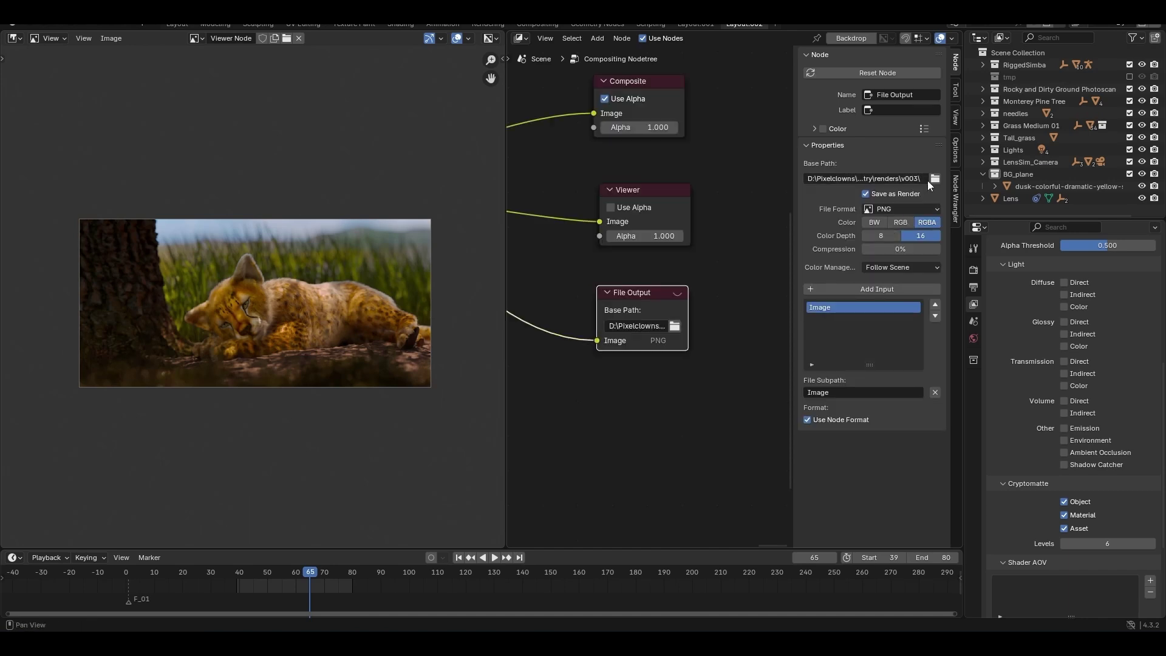
{"action": "left_click", "coordinate": [934, 178]}
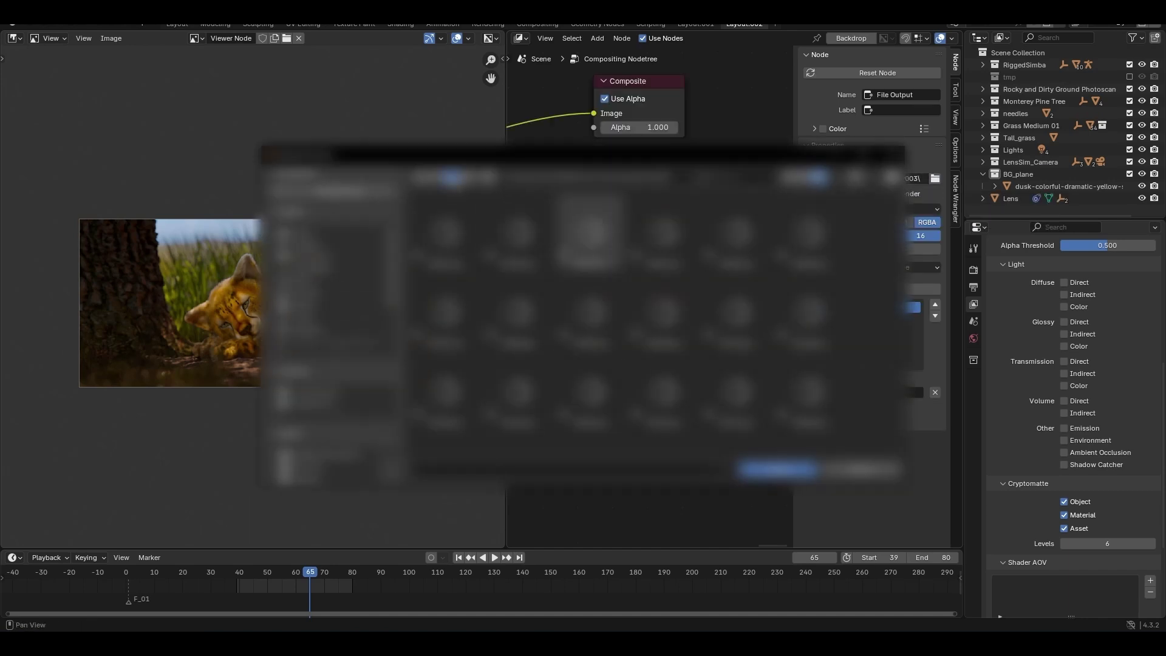
{"action": "left_click", "coordinate": [780, 468]}
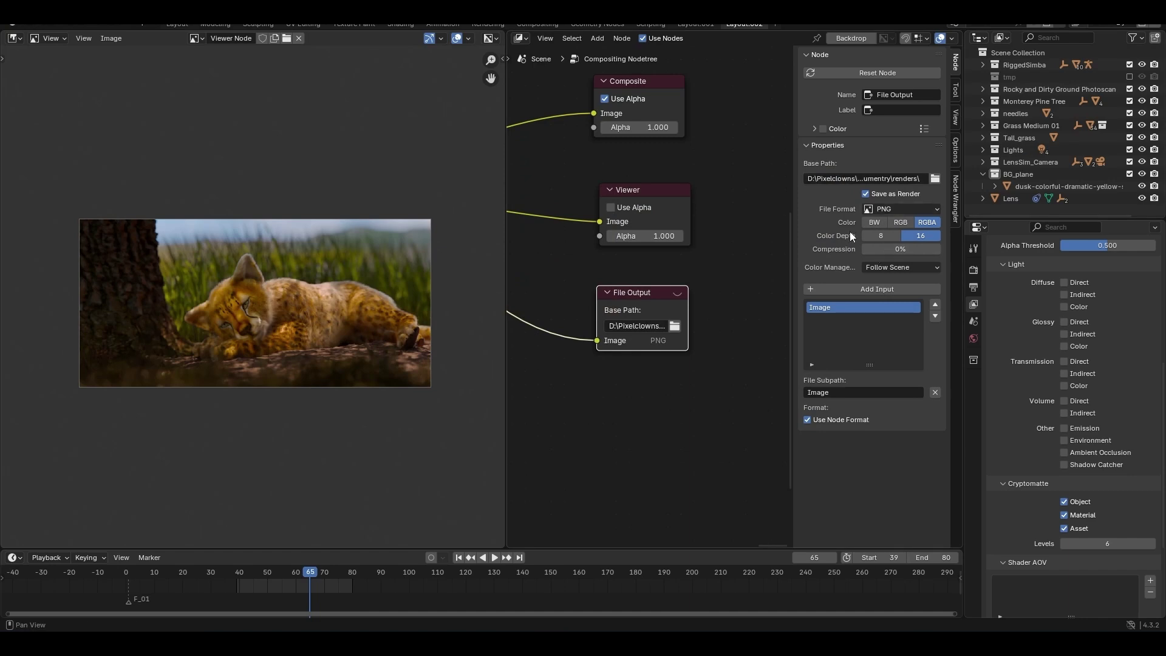
Step: Try OpenEXR MultiLayer as the File Output node's file format and switch it back to PNG
{"action": "left_click", "coordinate": [878, 234]}
{"action": "left_click", "coordinate": [903, 209]}
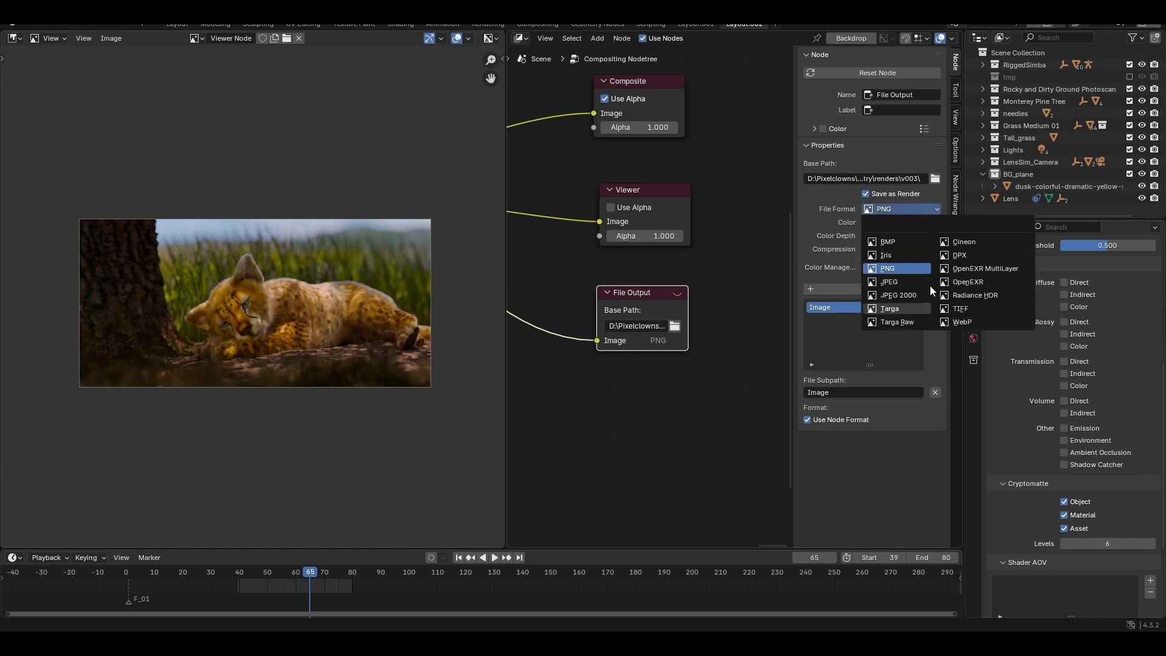
{"action": "left_click", "coordinate": [972, 270]}
{"action": "left_click", "coordinate": [933, 208]}
{"action": "left_click", "coordinate": [886, 269]}
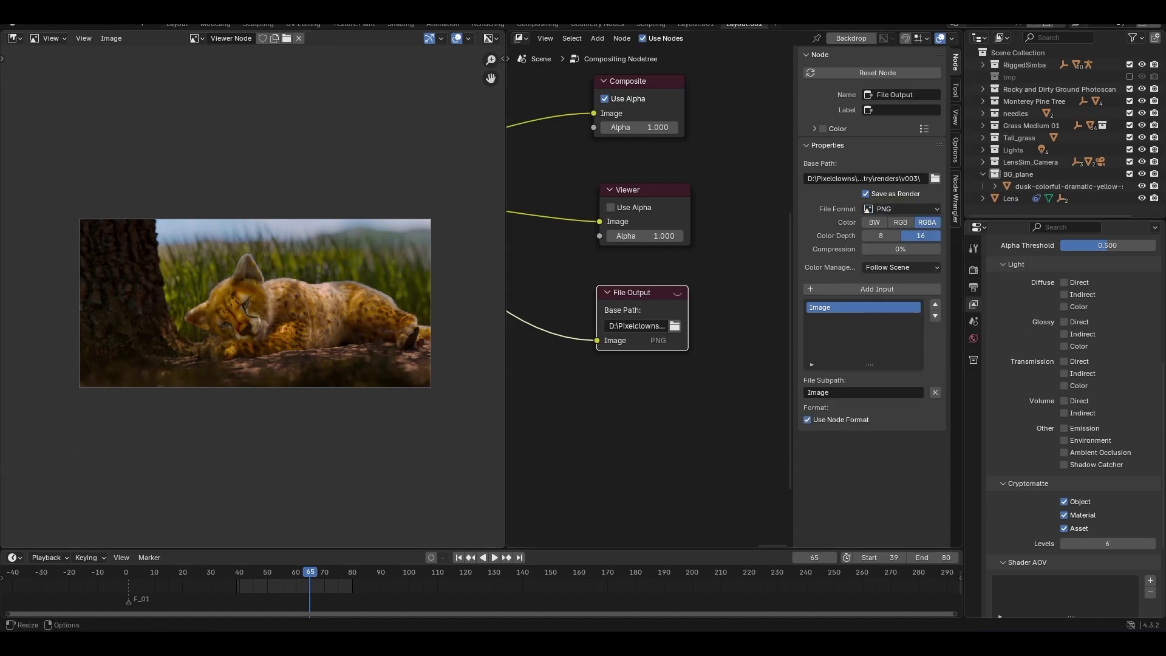
Step: Turn off Use Alpha on the Composite node and start rendering the animation
{"action": "left_click", "coordinate": [78, 23]}
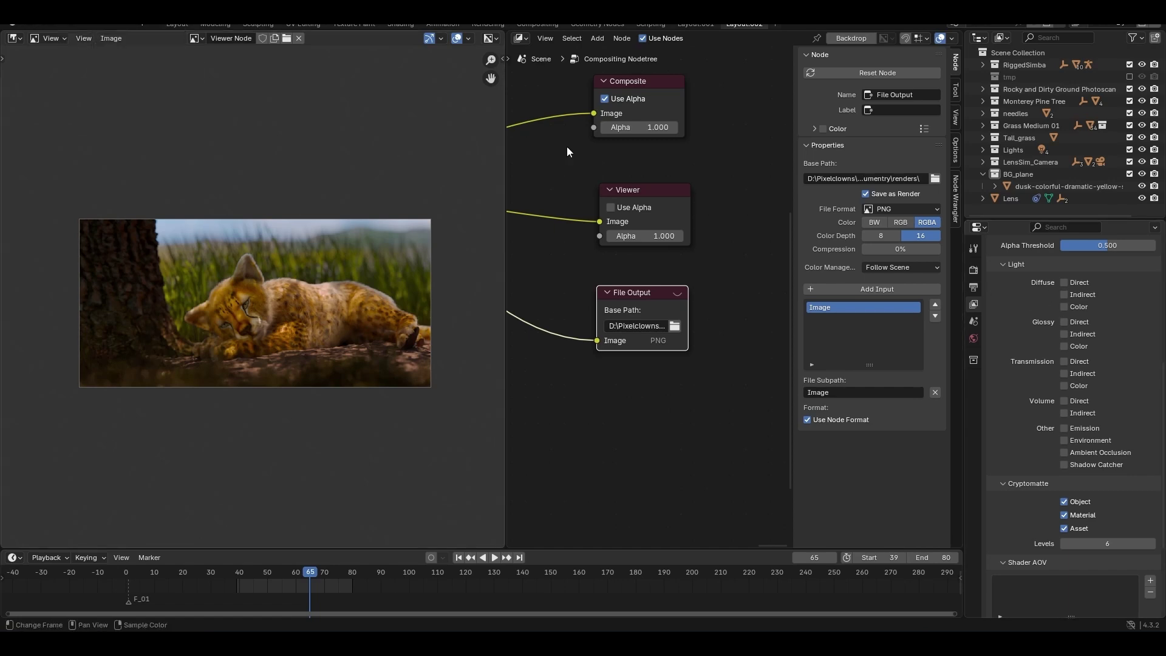
{"action": "left_click", "coordinate": [606, 98]}
{"action": "left_click", "coordinate": [85, 25]}
{"action": "left_click", "coordinate": [115, 50]}
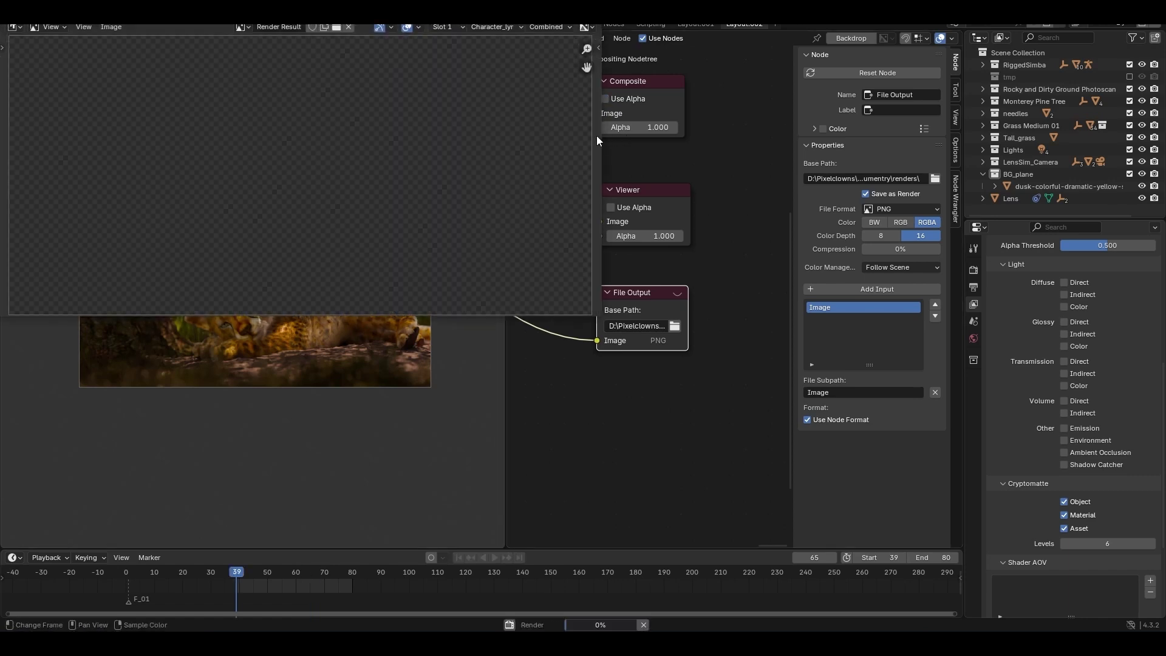